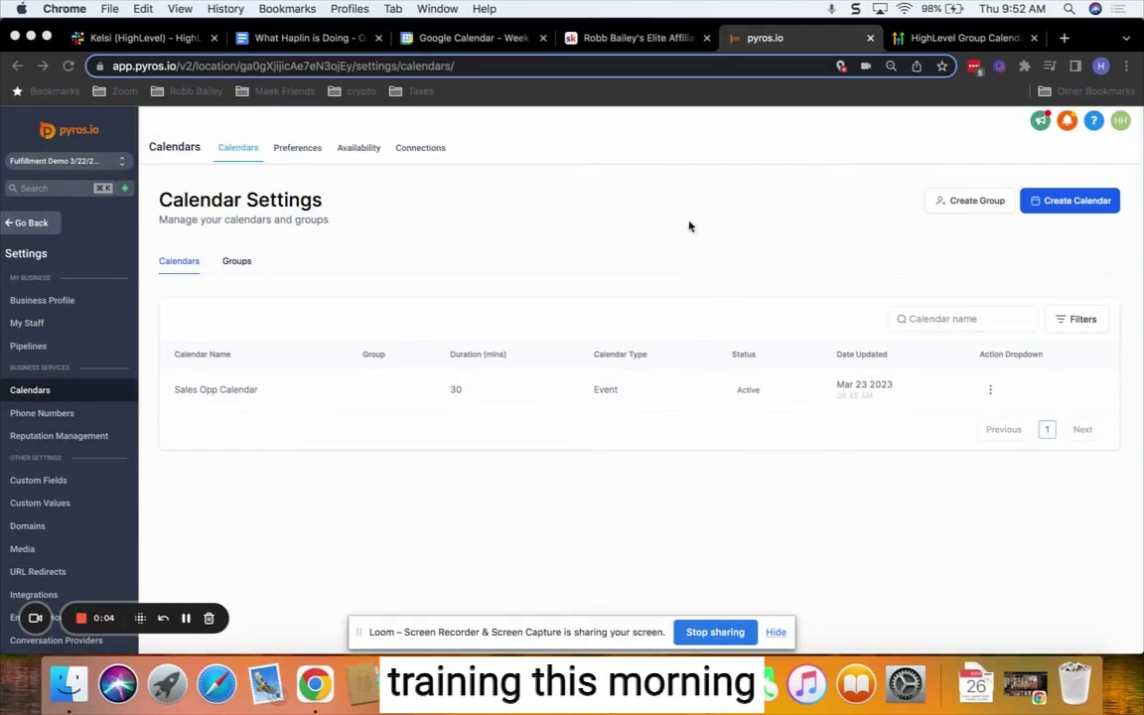
Read the Skool post's needs: one-person med spa, 45-minute CryoFacial, non-overlapping calendar per service
click(635, 38)
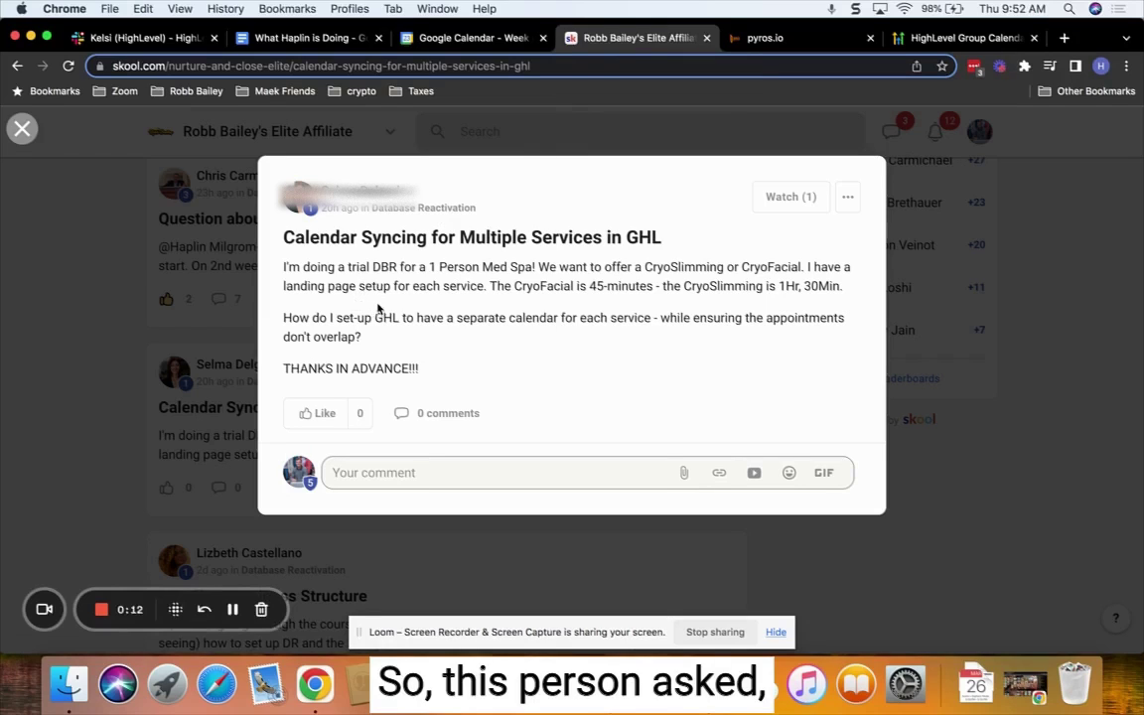
drag(376, 318, 645, 342)
click(670, 317)
click(641, 335)
drag(489, 286, 838, 286)
drag(429, 266, 486, 266)
click(486, 266)
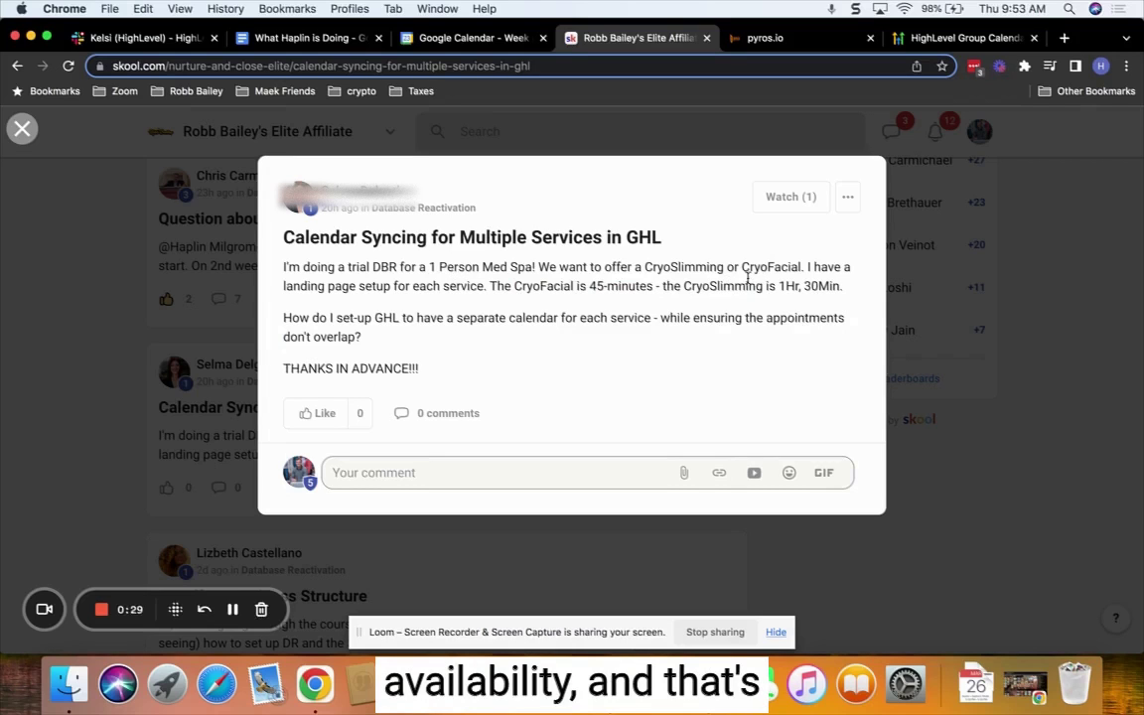
Open My Staff in pyros.io settings to see the single staff member, user 1
click(773, 42)
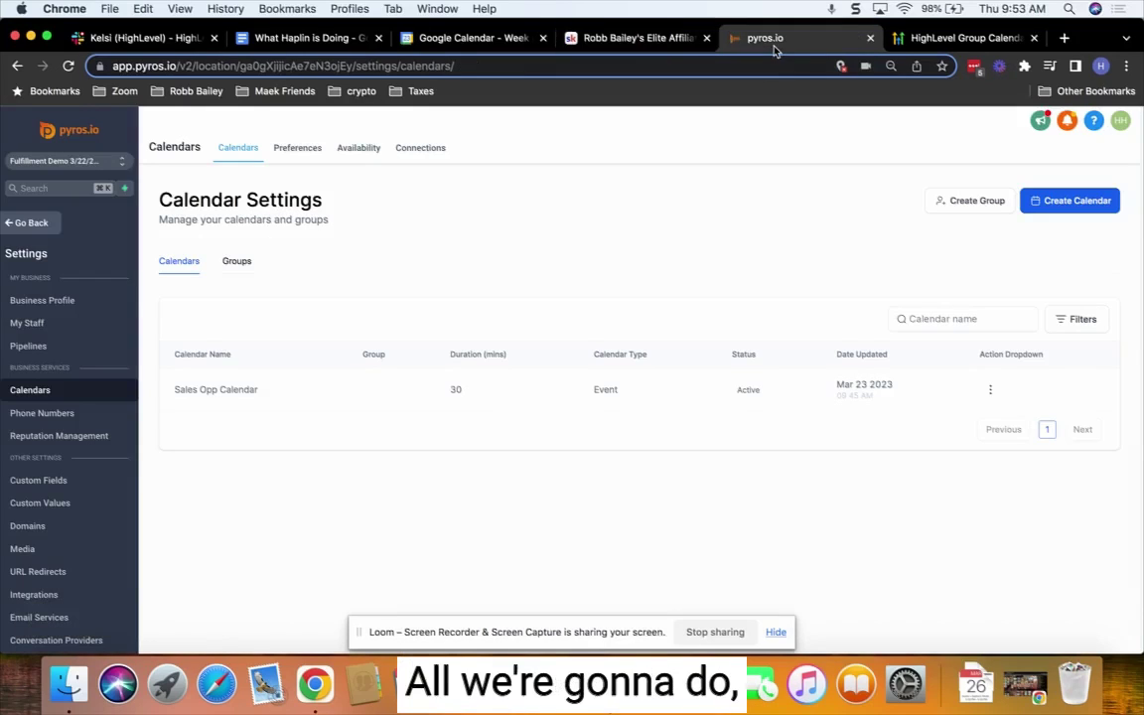
click(28, 325)
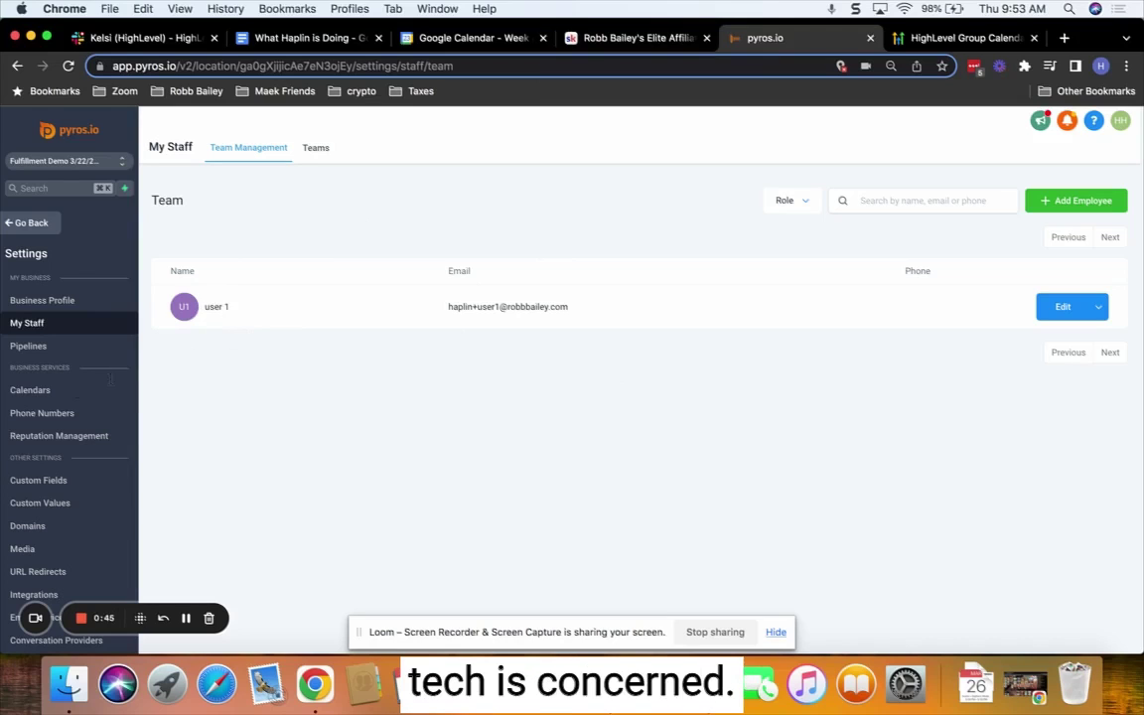
In the Calendars list, preview the available calendar types, then dismiss the chooser
click(39, 395)
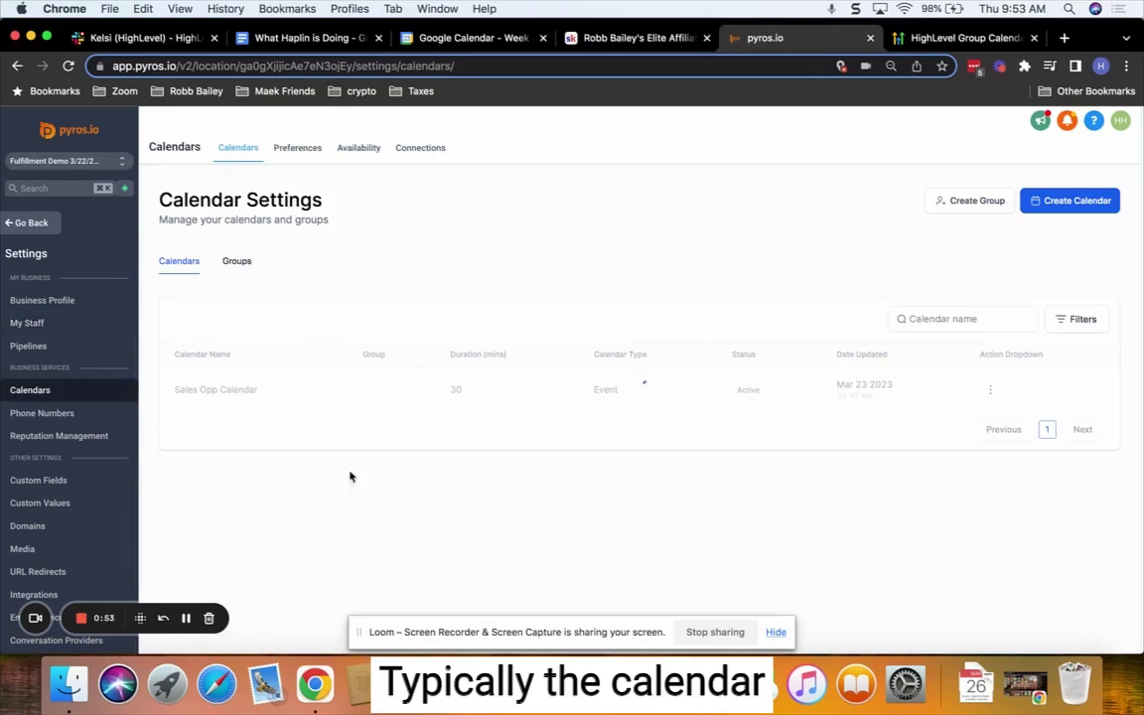
click(1073, 205)
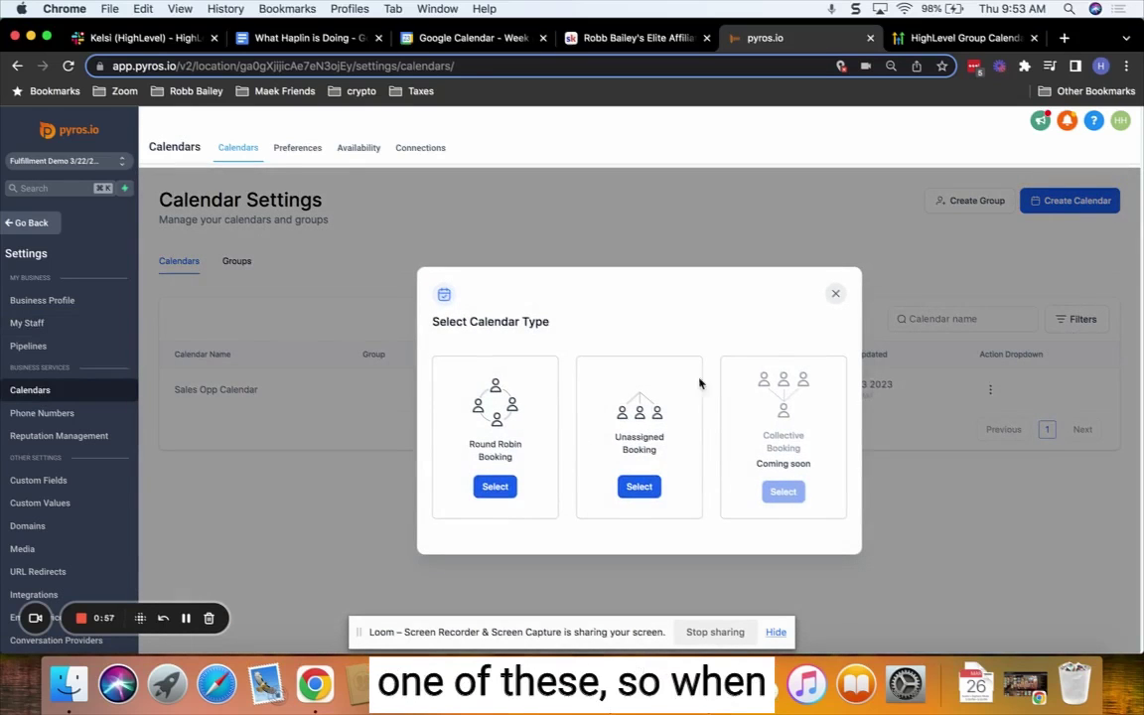
click(835, 295)
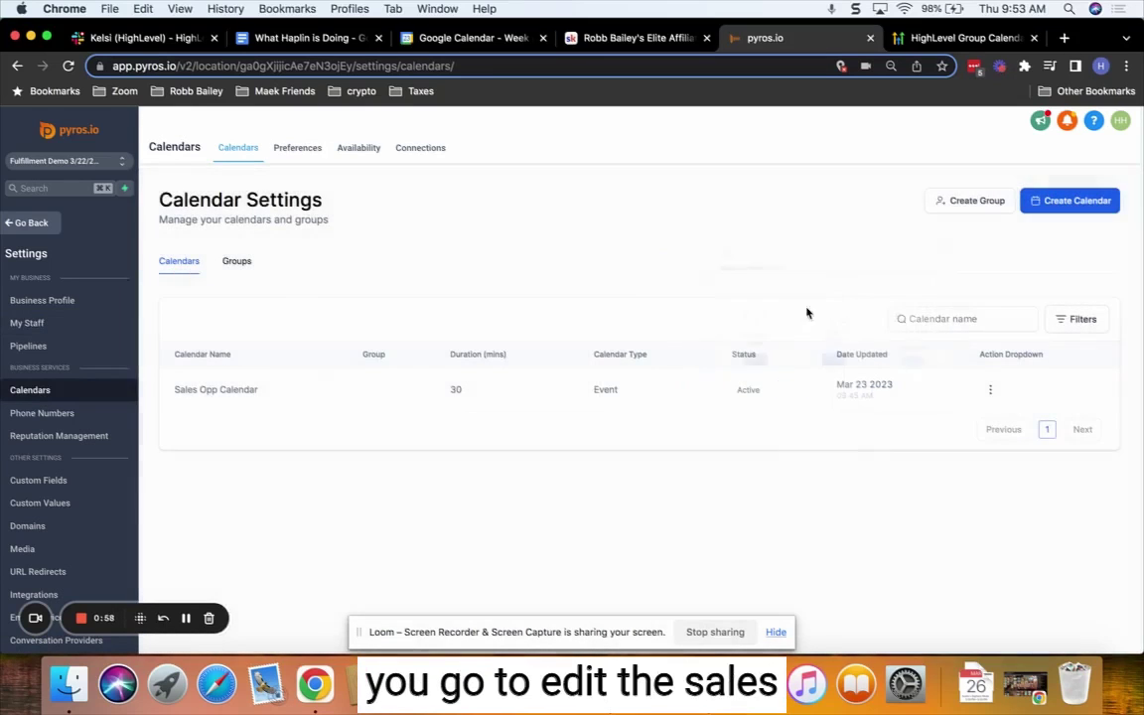
Edit the Sales Opp Calendar and review its Link to Calendar option
click(991, 389)
click(950, 415)
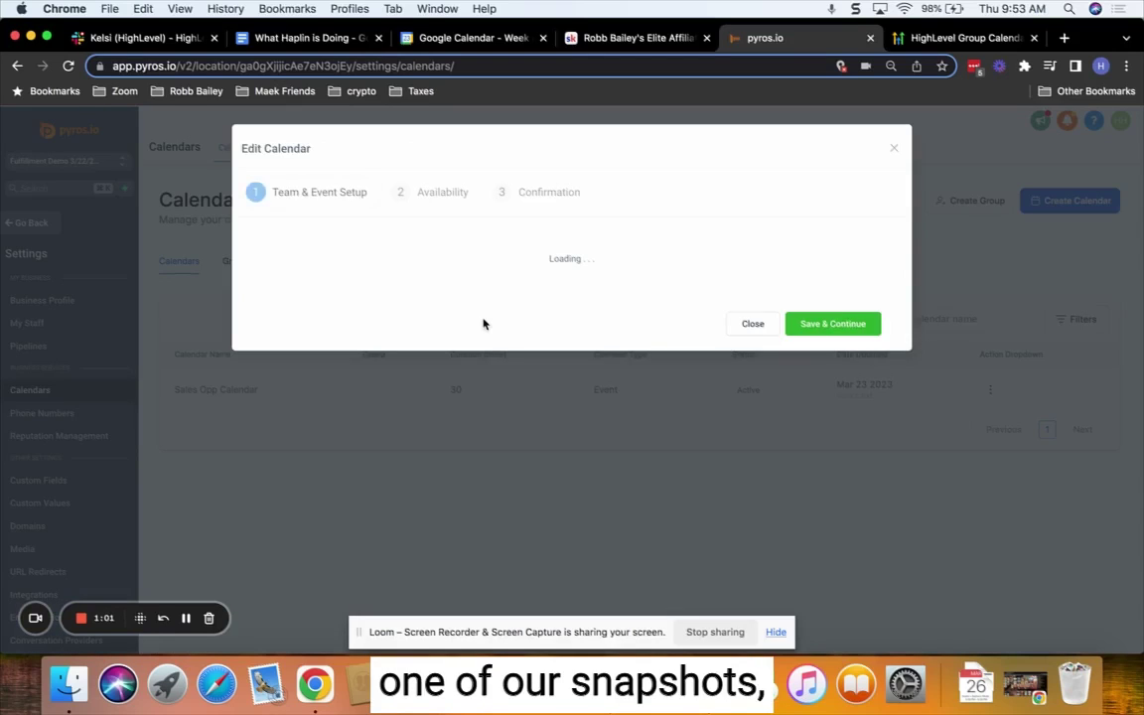
scroll(345, 314, down, 5)
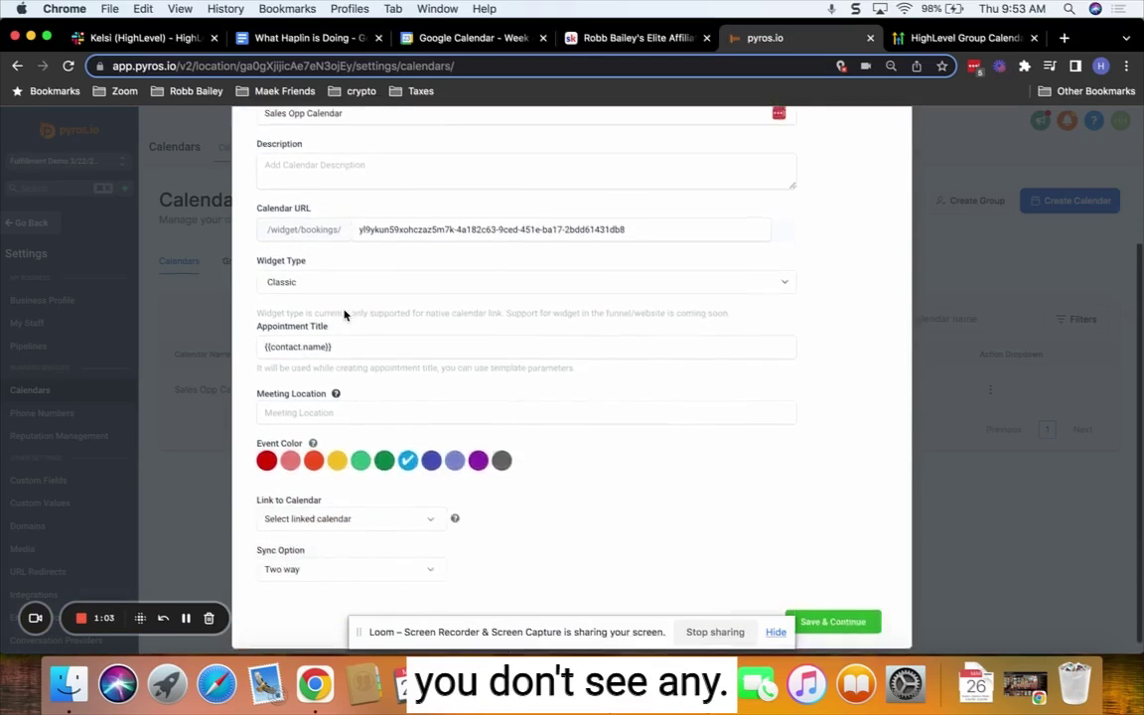
scroll(344, 309, up, 5)
scroll(345, 314, down, 5)
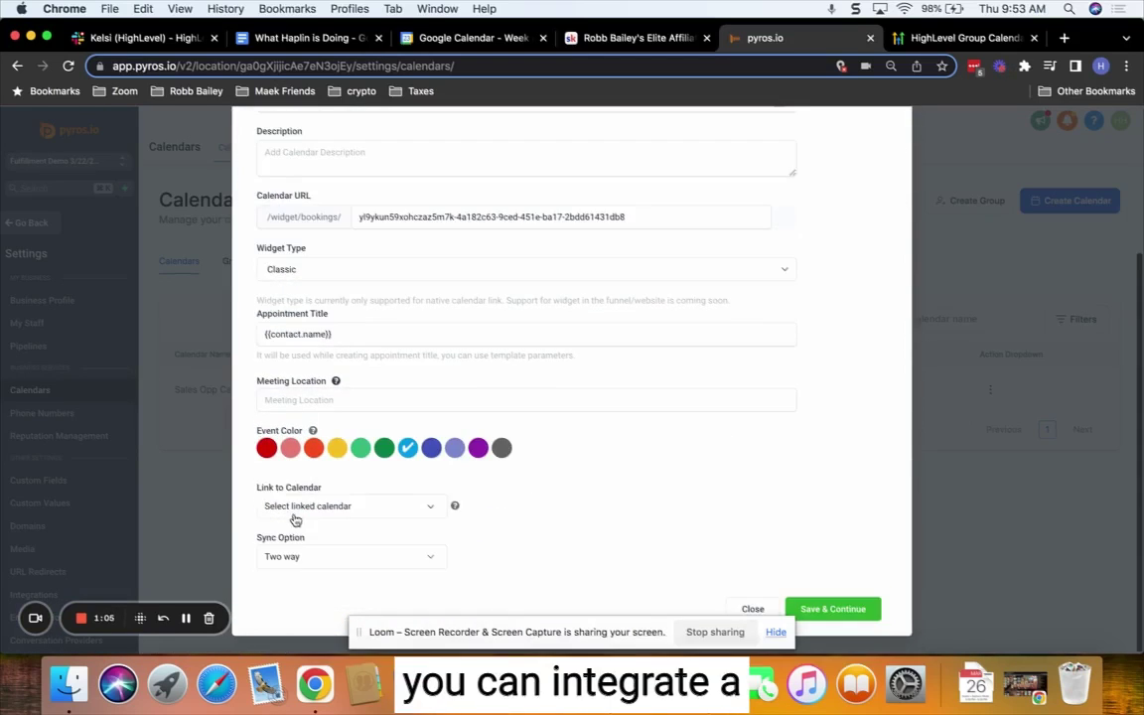
drag(253, 489, 375, 491)
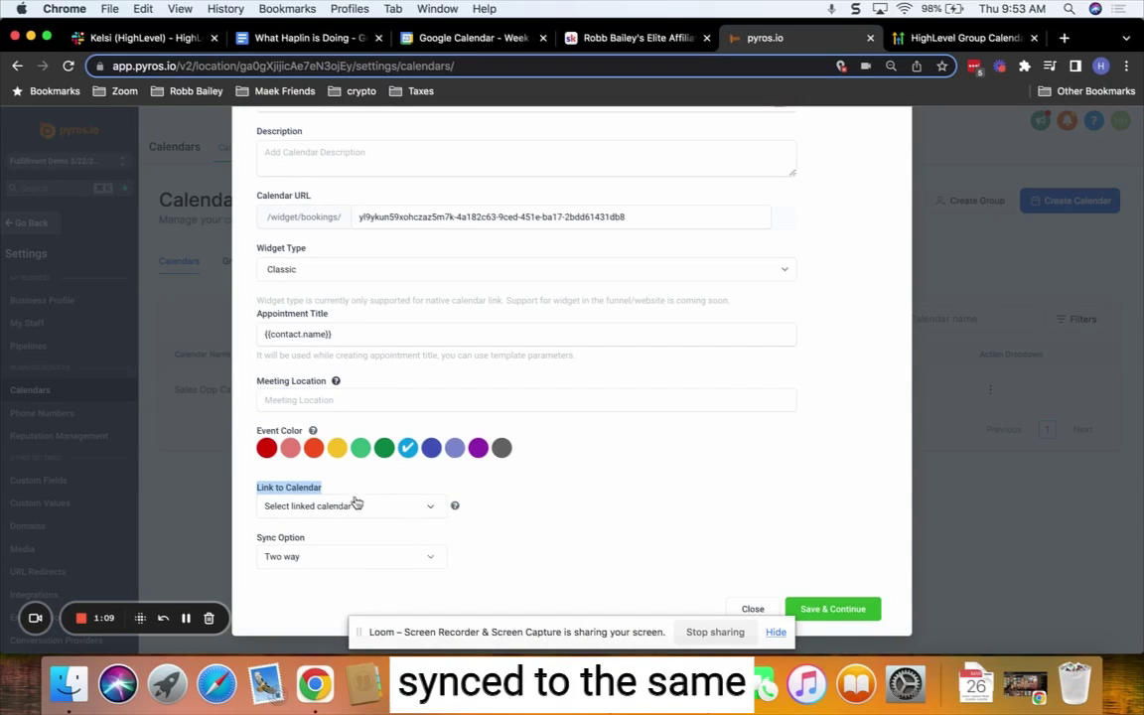
scroll(593, 396, up, 5)
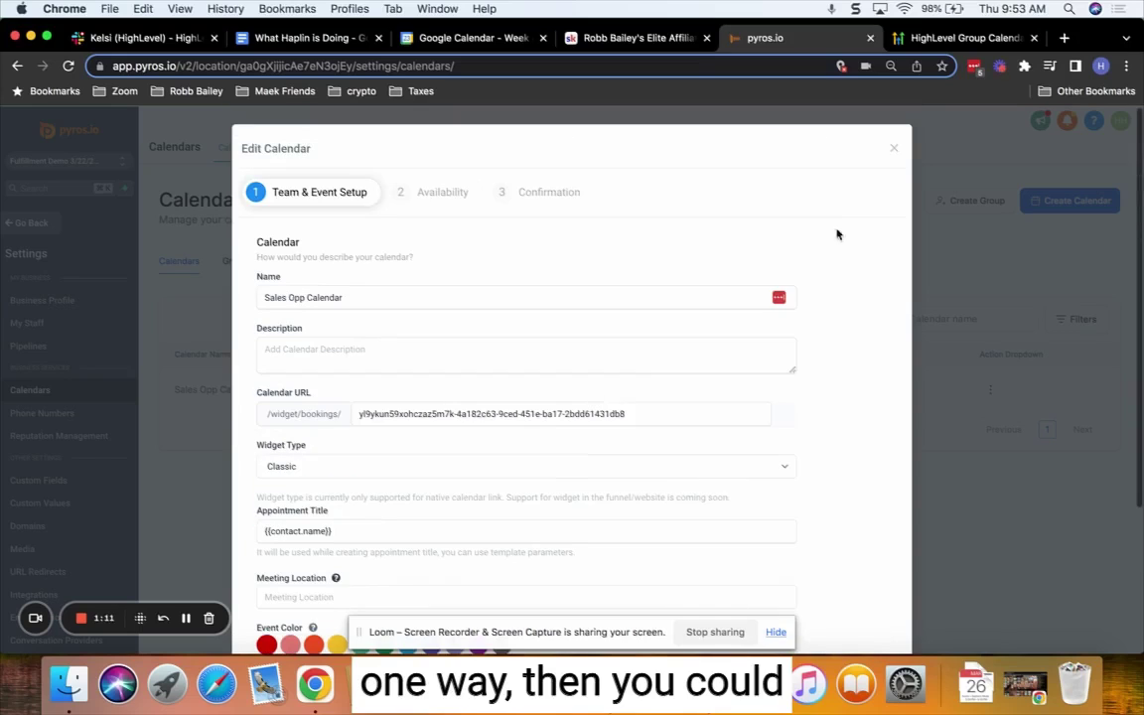
Start a new Round Robin Booking calendar and assign user 1 to it
click(895, 151)
click(1063, 203)
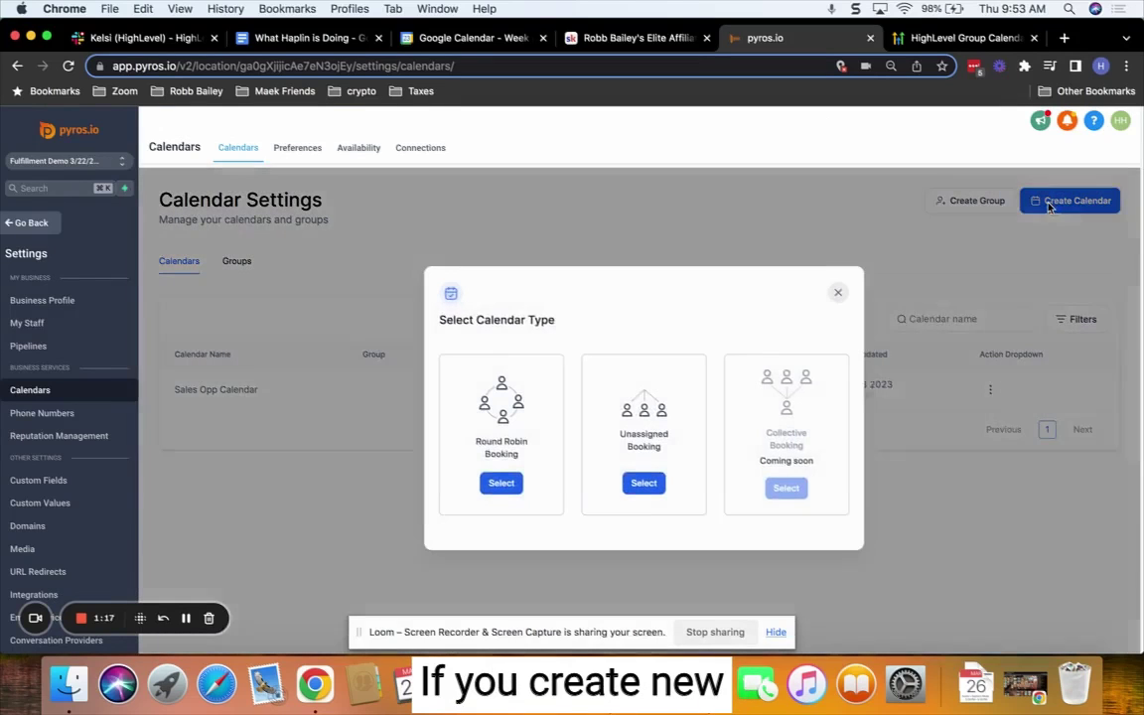
click(496, 487)
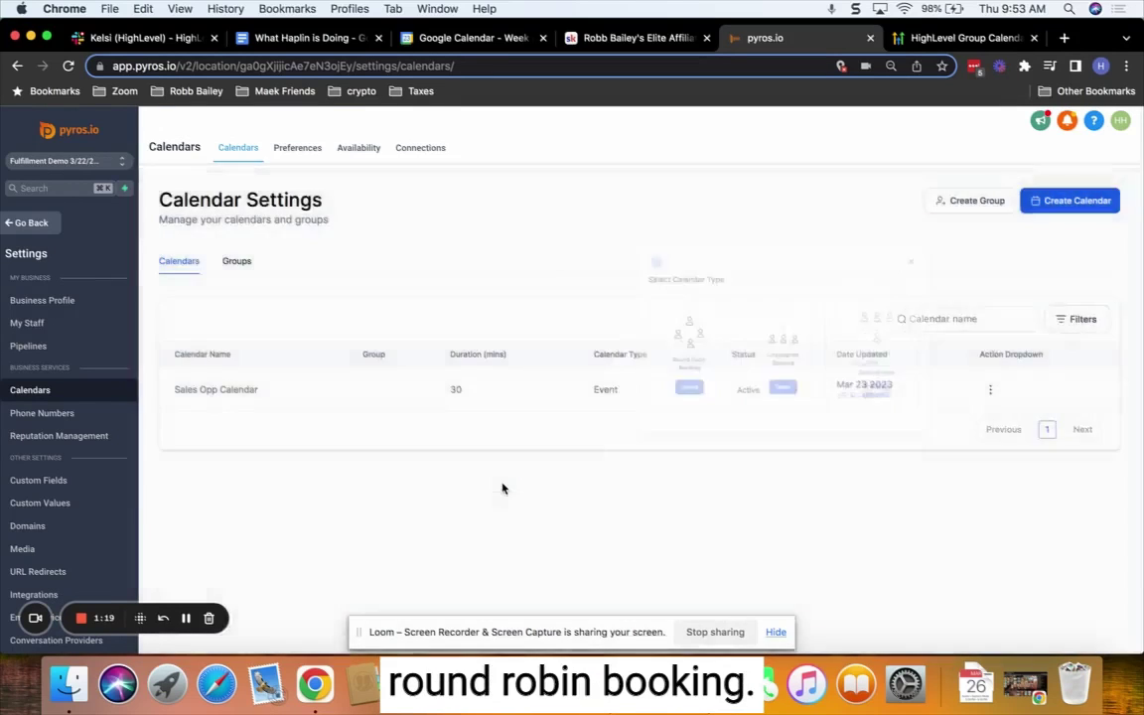
drag(258, 231, 394, 232)
click(388, 254)
click(316, 300)
click(335, 305)
click(288, 322)
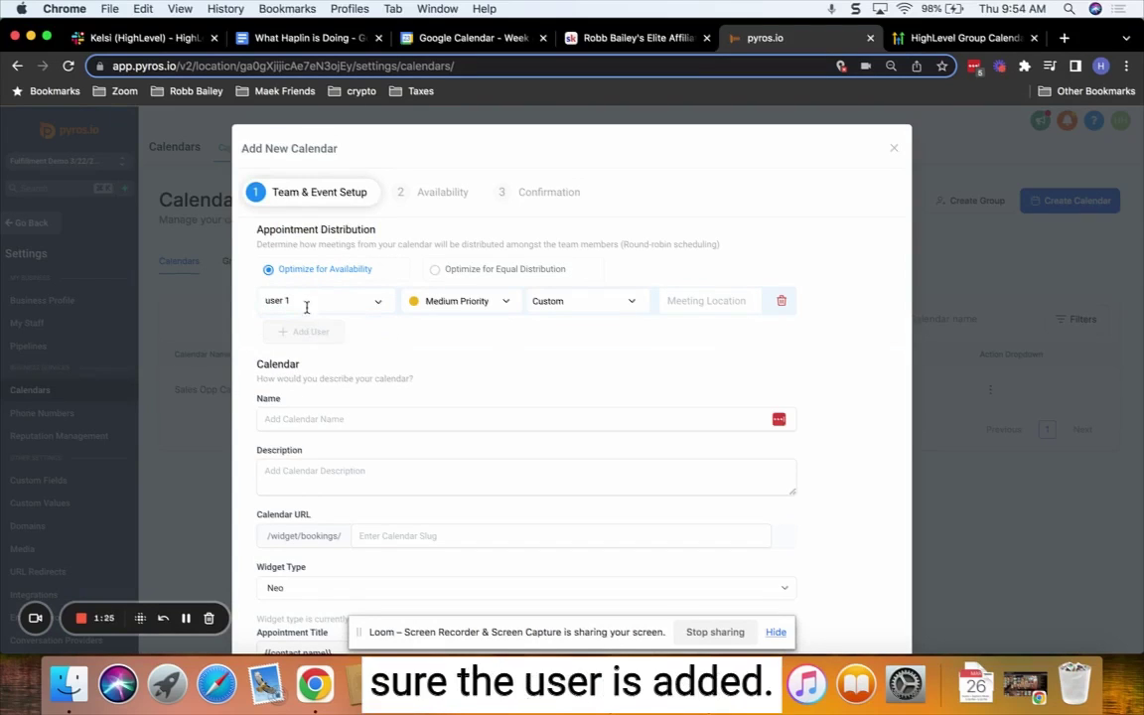
Name the calendar 'CryoFacial is 45-minutes', copied from the Skool post
click(316, 418)
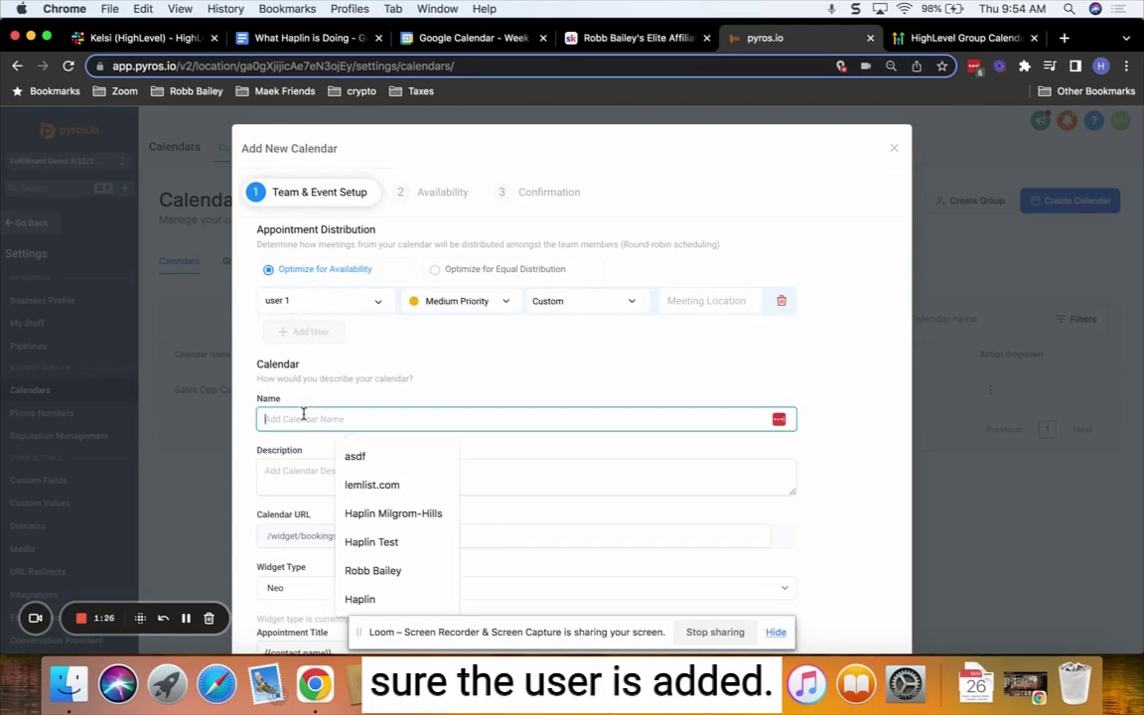
click(637, 40)
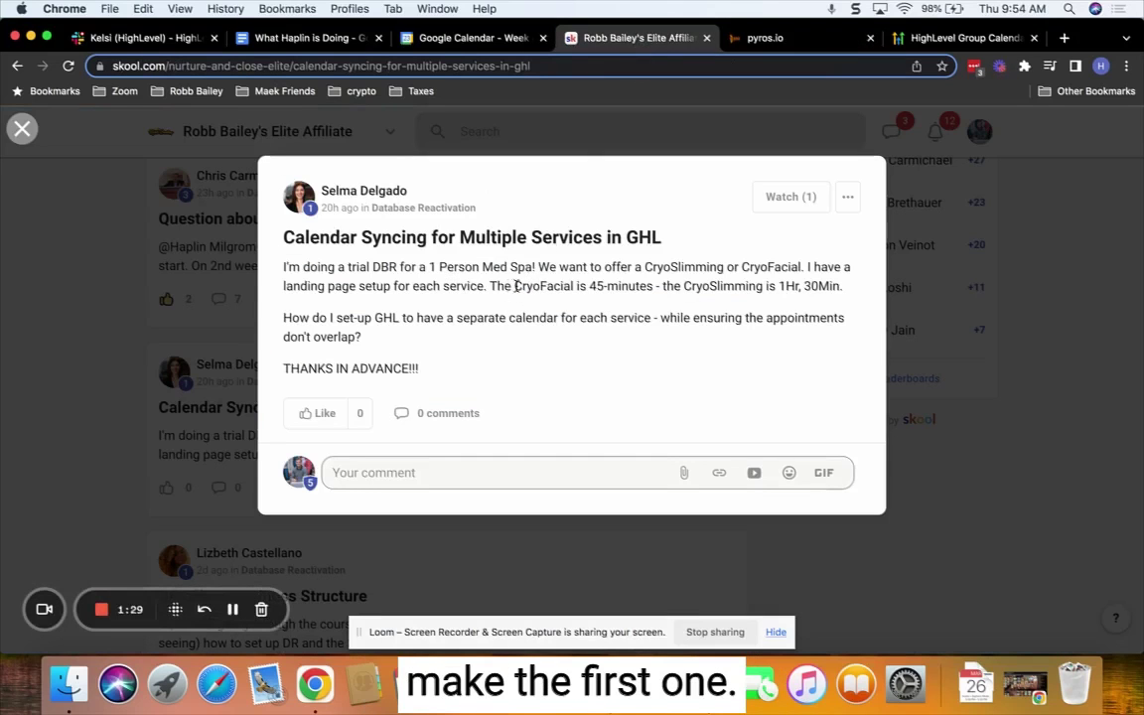
drag(516, 287, 657, 287)
key(super+c)
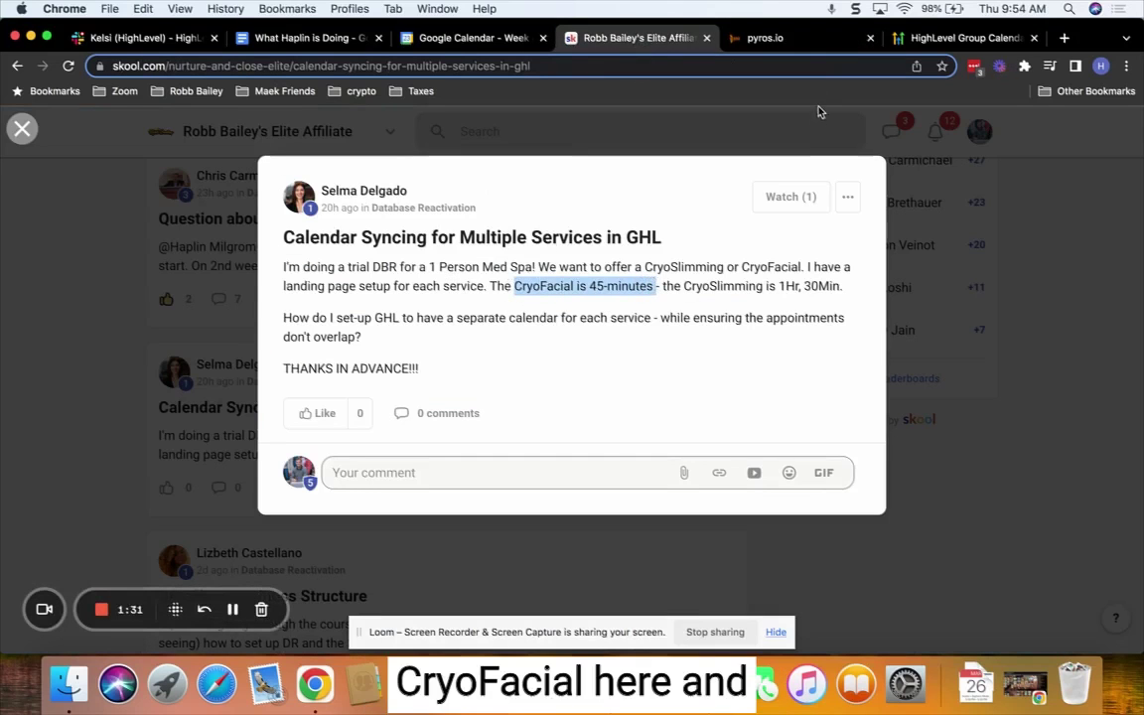
click(770, 38)
click(367, 418)
key(super+v)
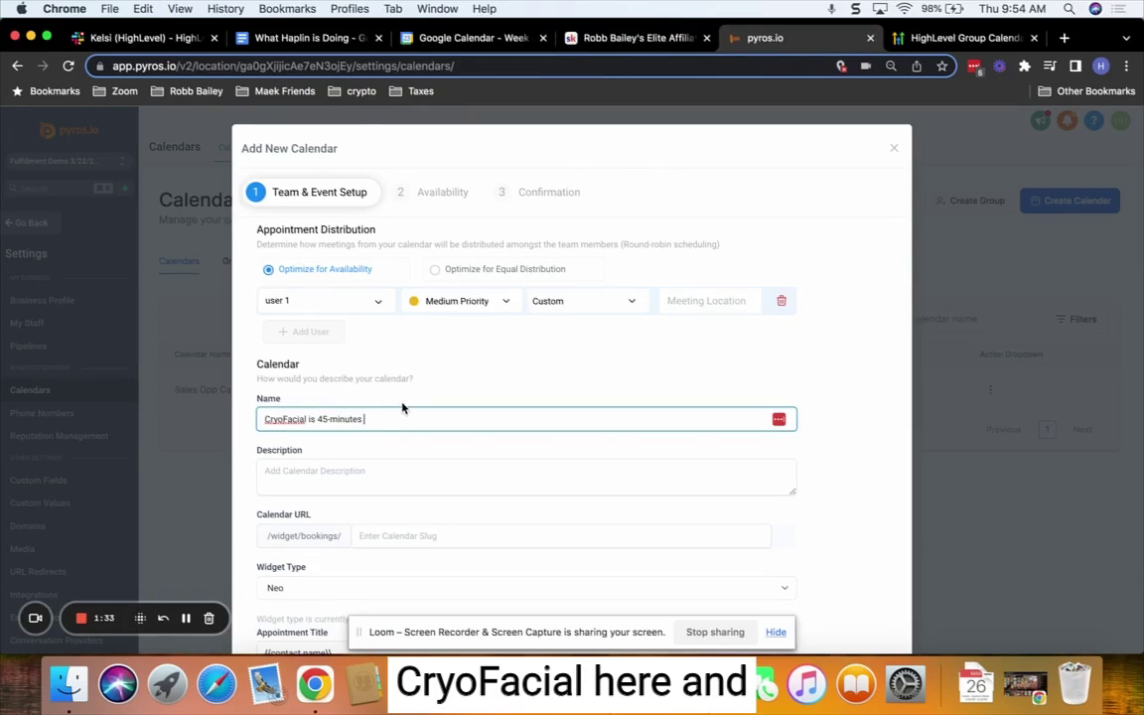
After a save attempt, rework the calendar URL slug starting from 'cry'
scroll(571, 397, down, 3)
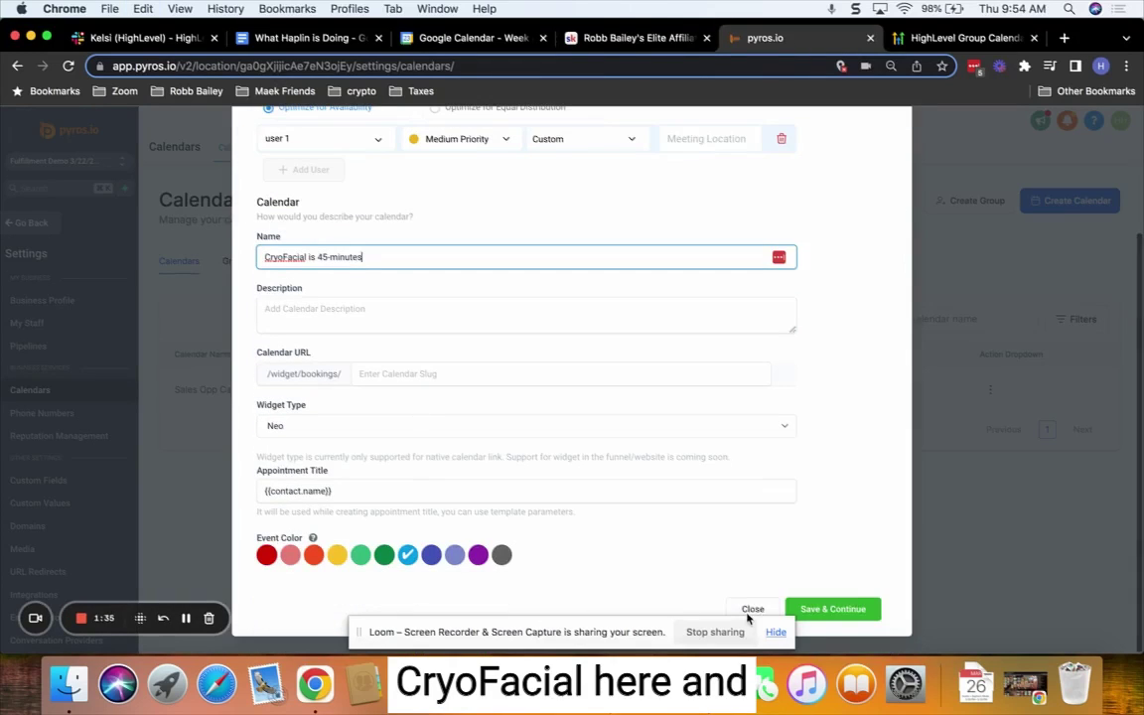
click(839, 610)
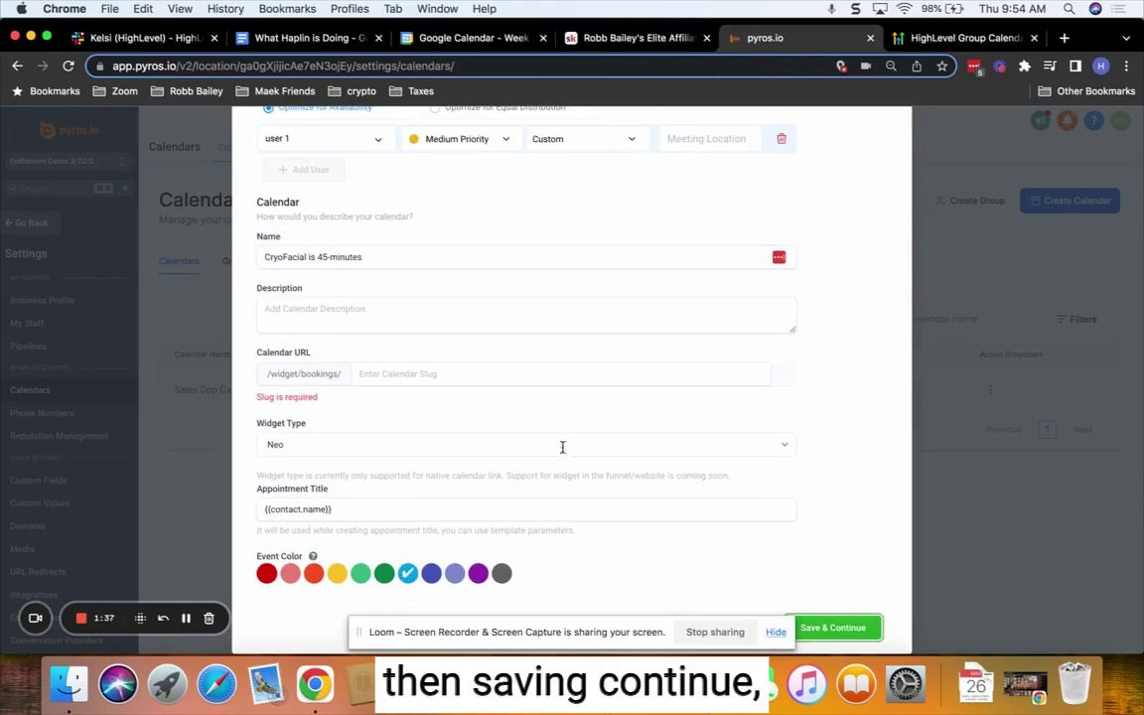
click(404, 373)
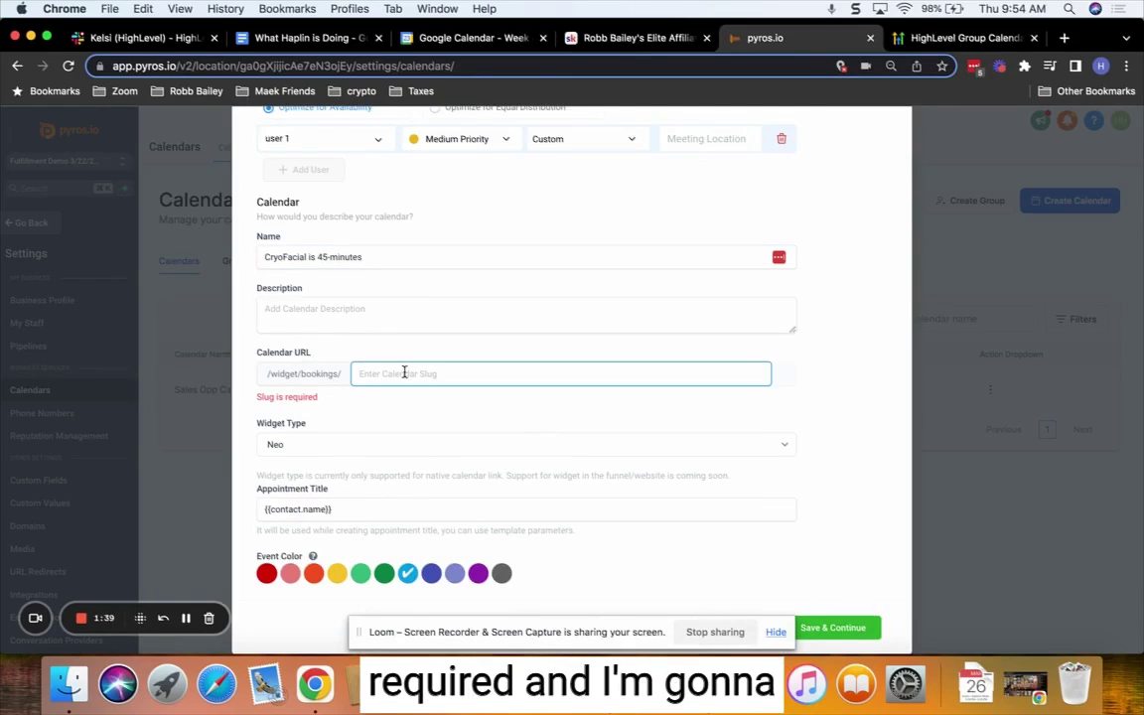
text(cryofacial)
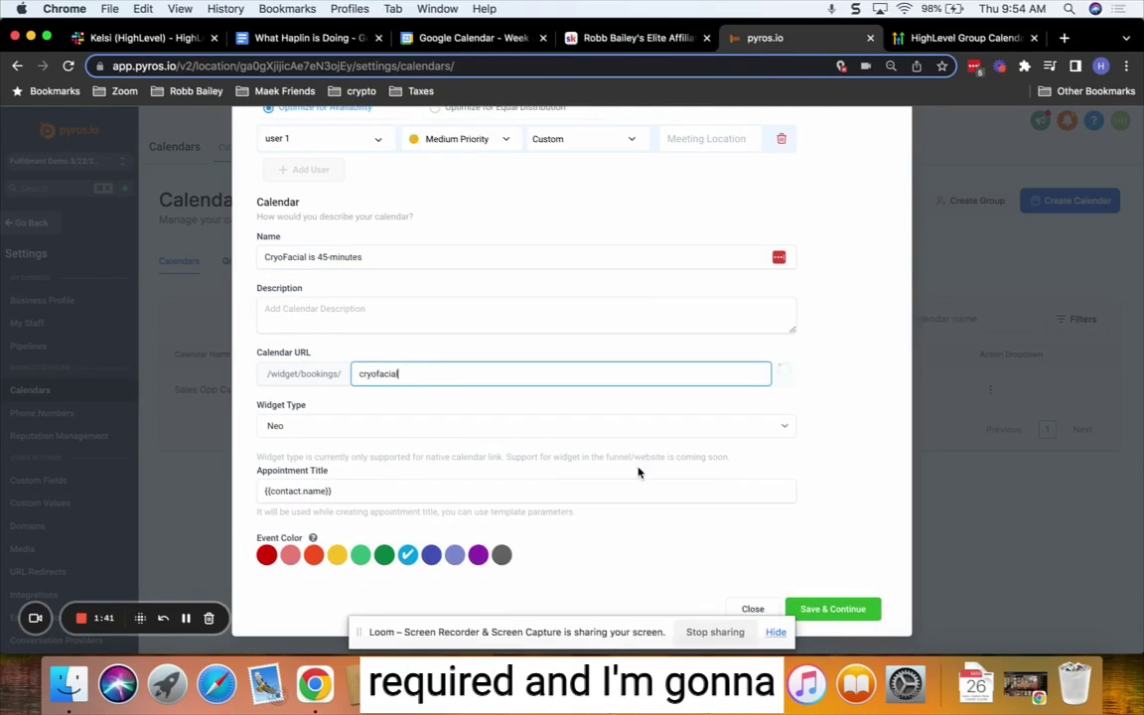
click(427, 375)
Finish the slug as cryofacial1234 and allow 1 appointment per slot
text(1234)
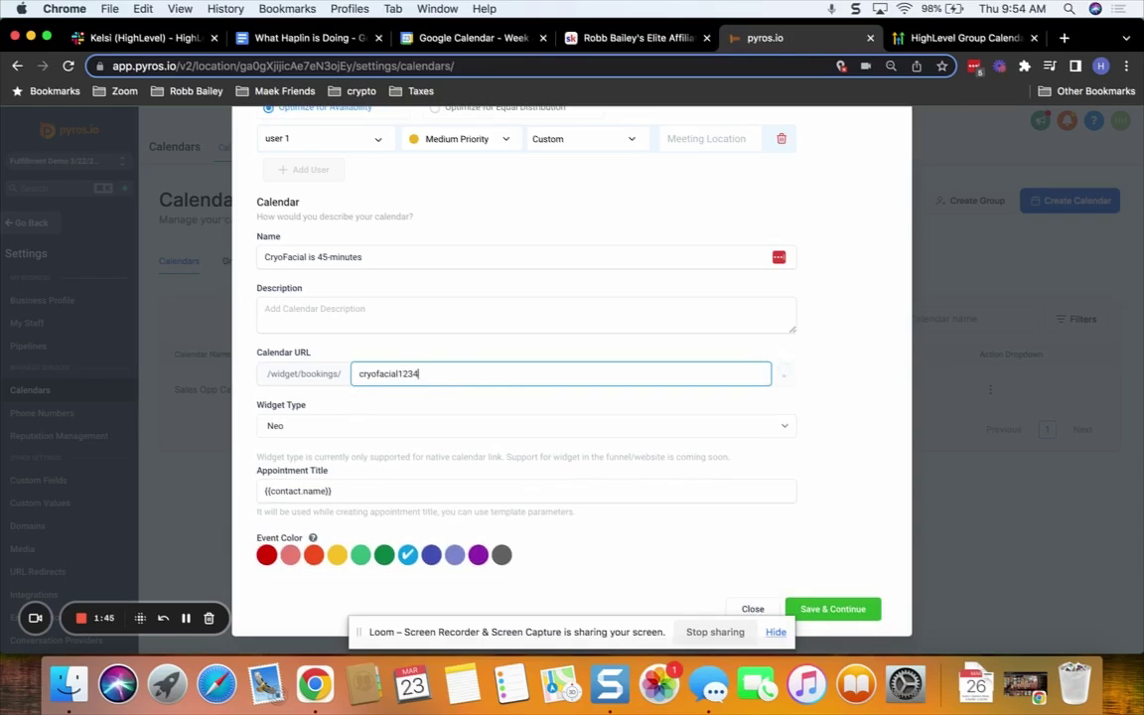
click(816, 608)
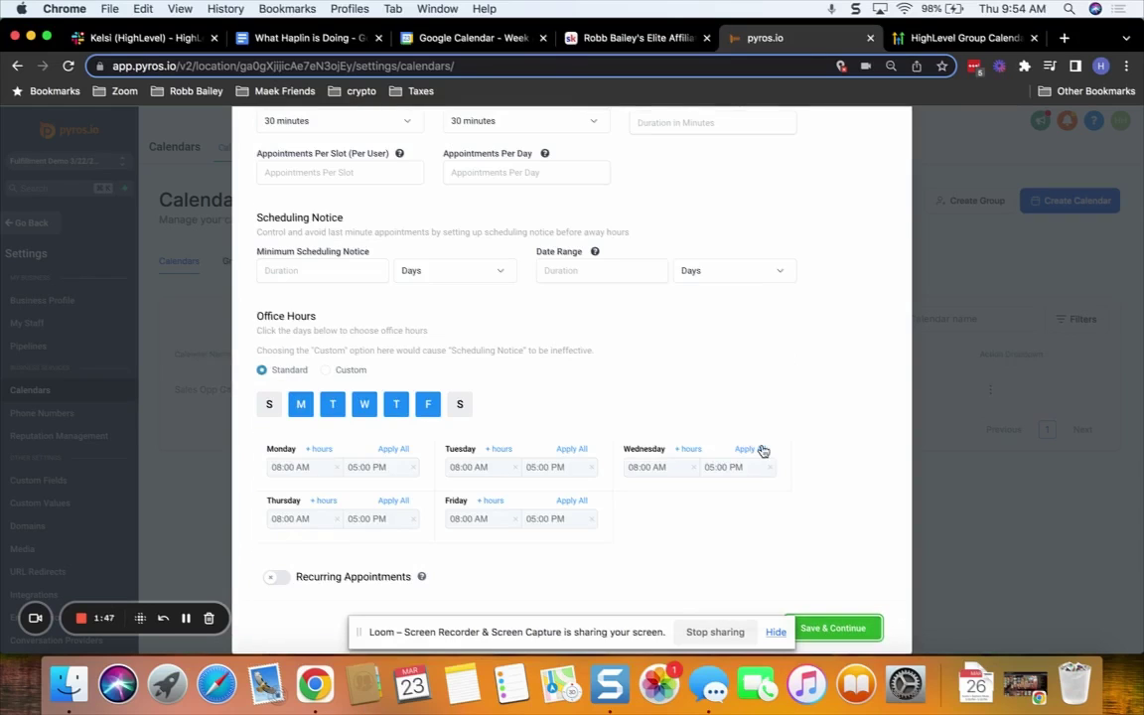
scroll(524, 382, up, 3)
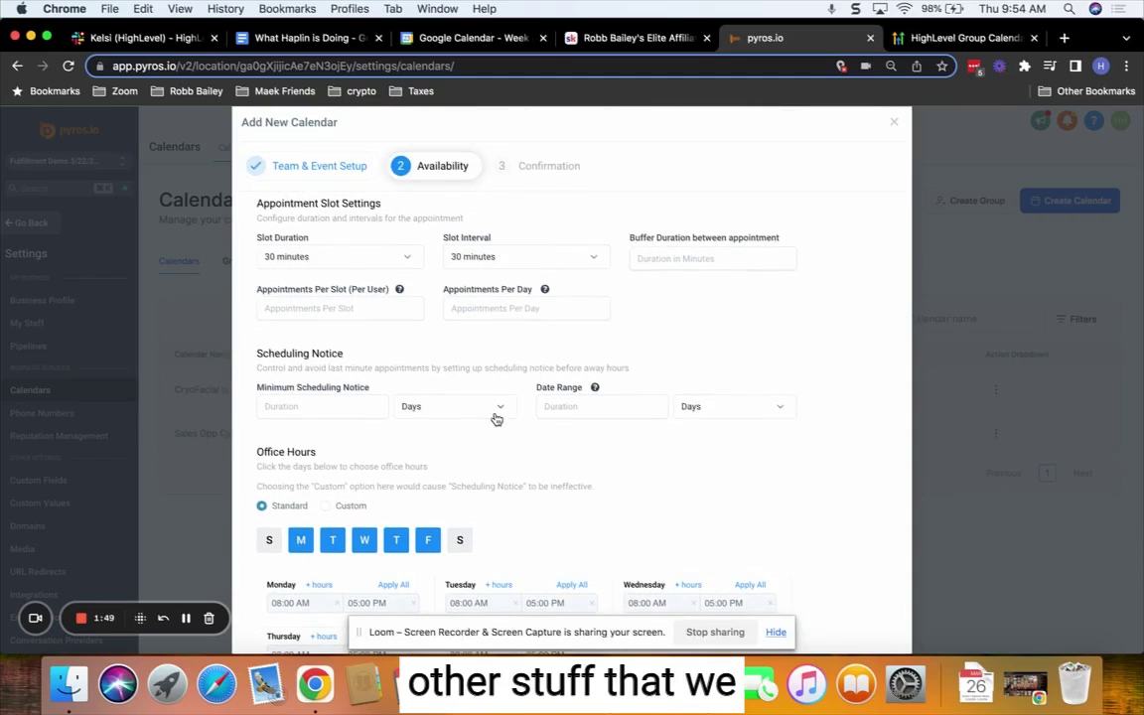
click(332, 309)
text(1)
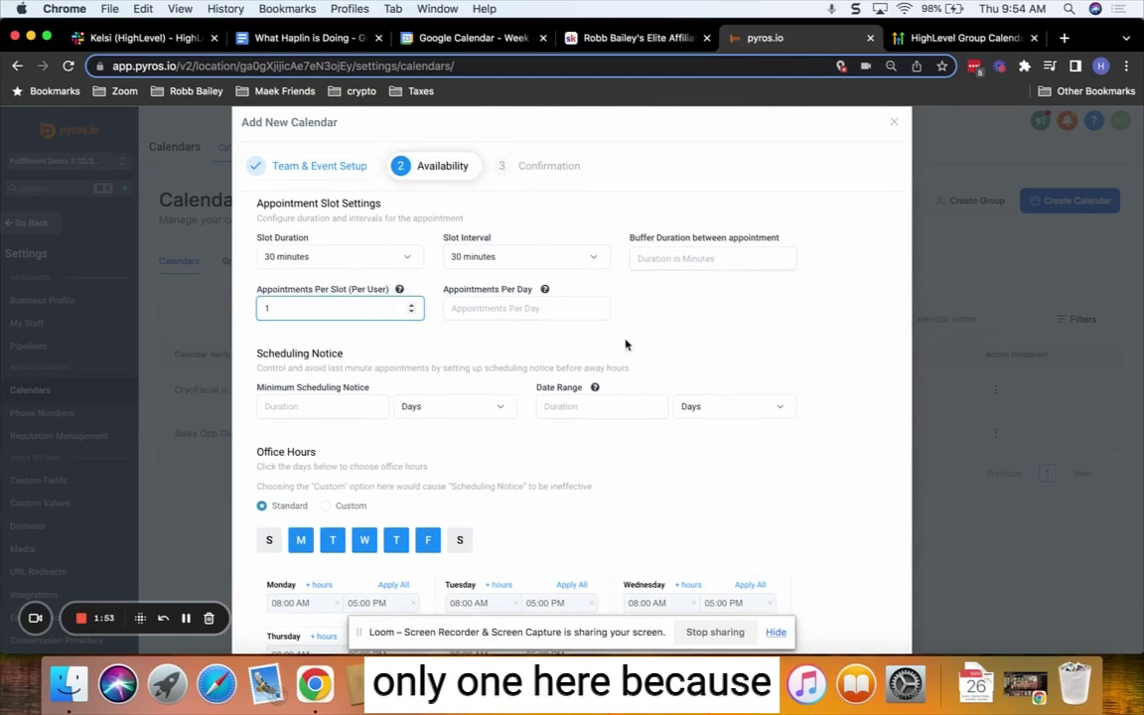
scroll(658, 343, down, 3)
click(830, 609)
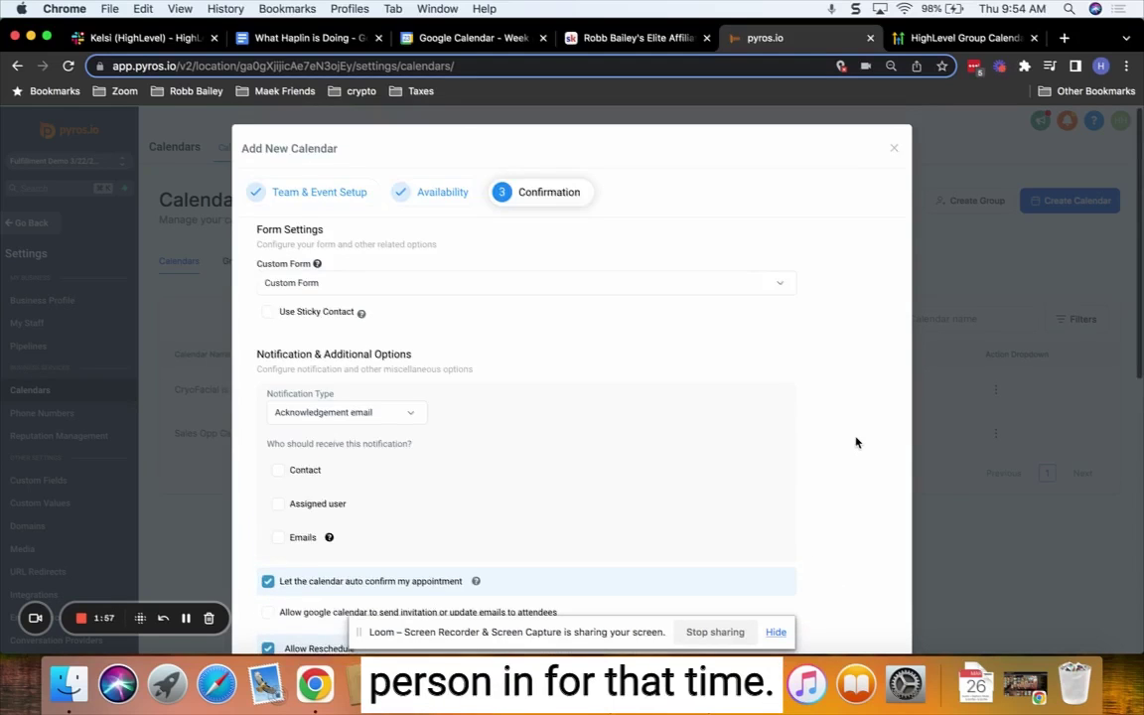
Review the confirmation step and complete the CryoFacial calendar
scroll(856, 442, down, 5)
scroll(834, 360, up, 1)
scroll(833, 359, up, 5)
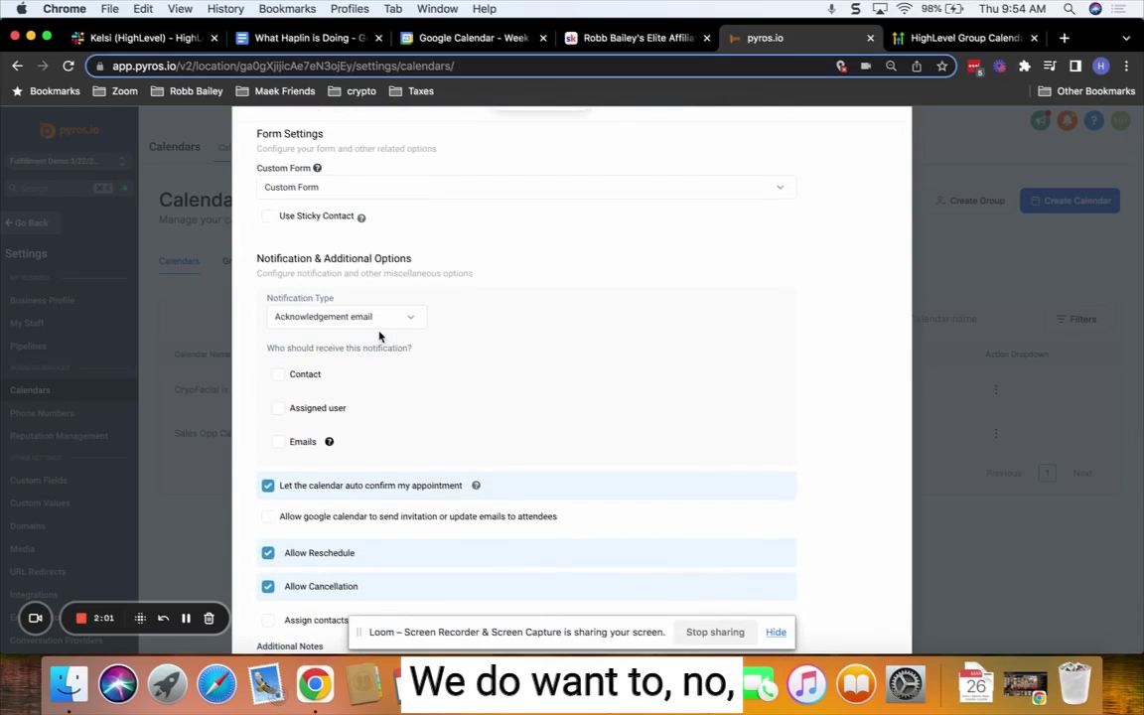
scroll(367, 323, up, 2)
scroll(511, 397, down, 6)
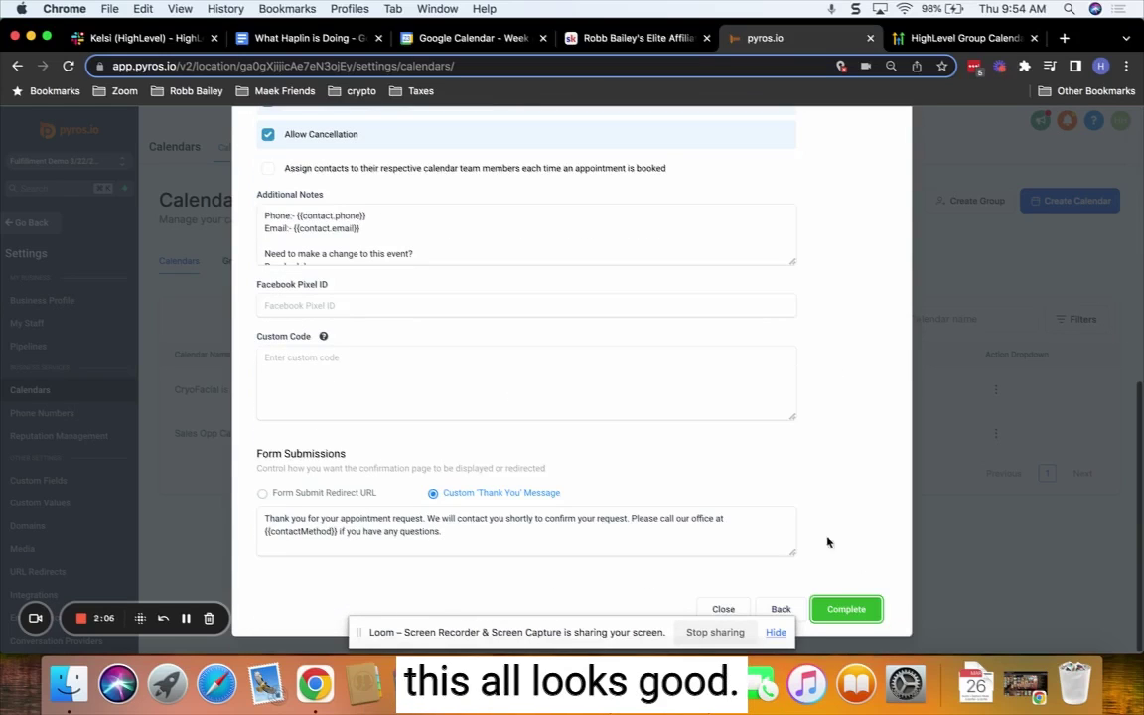
click(829, 609)
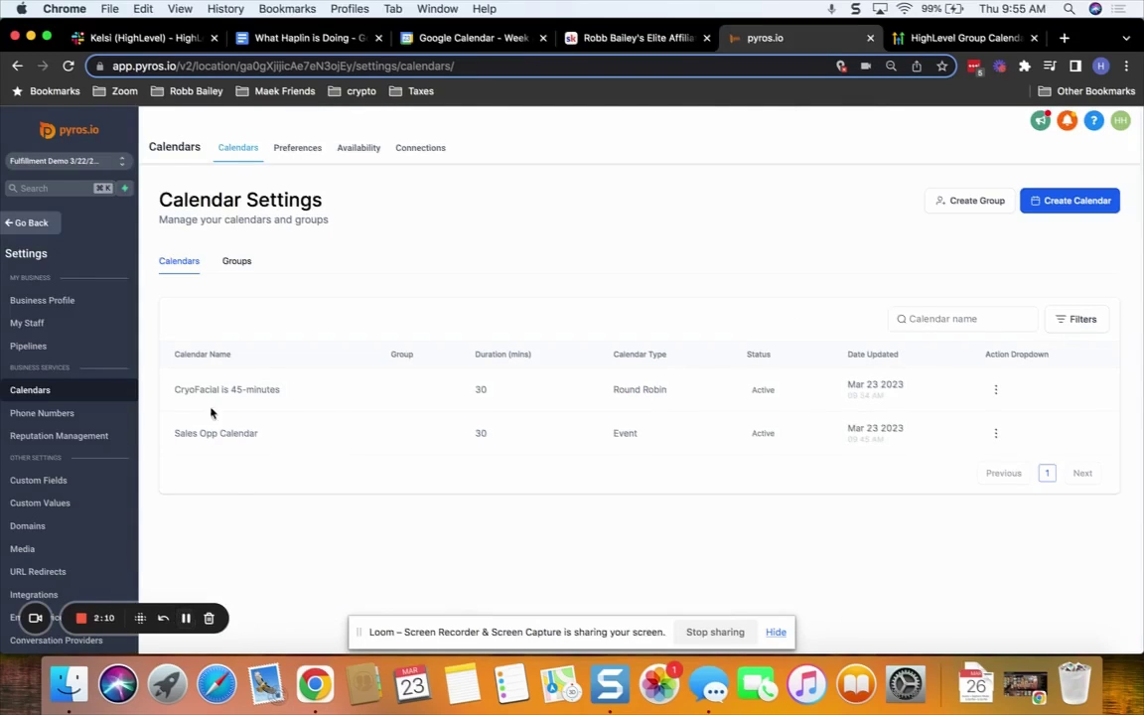
Start another Round Robin calendar and add user 1 as its team member
click(1062, 202)
click(496, 486)
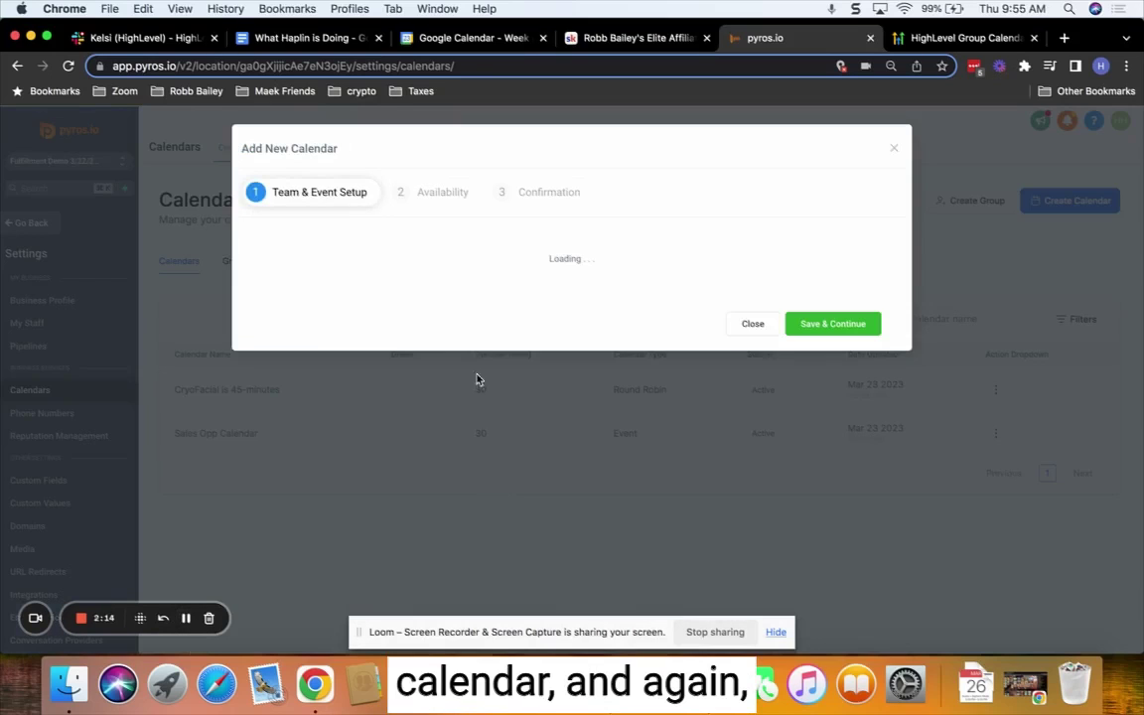
click(311, 298)
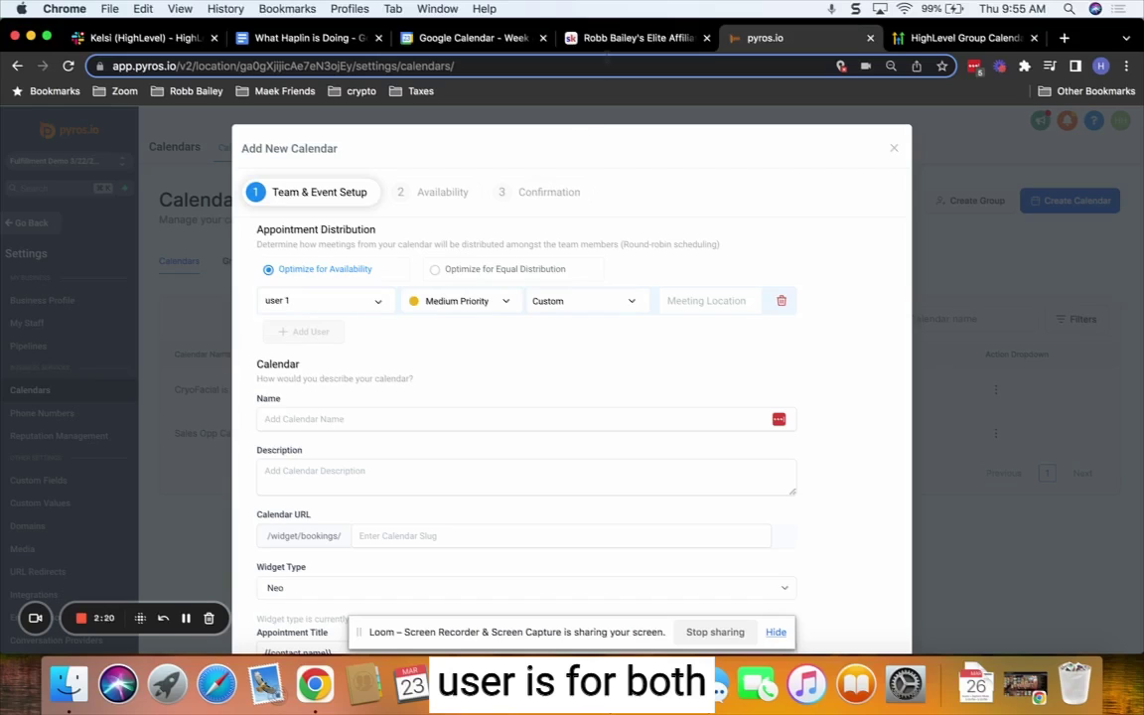
Name it 'CryoSlimming 1Hr, 30Min' using text copied from the Skool post
click(613, 38)
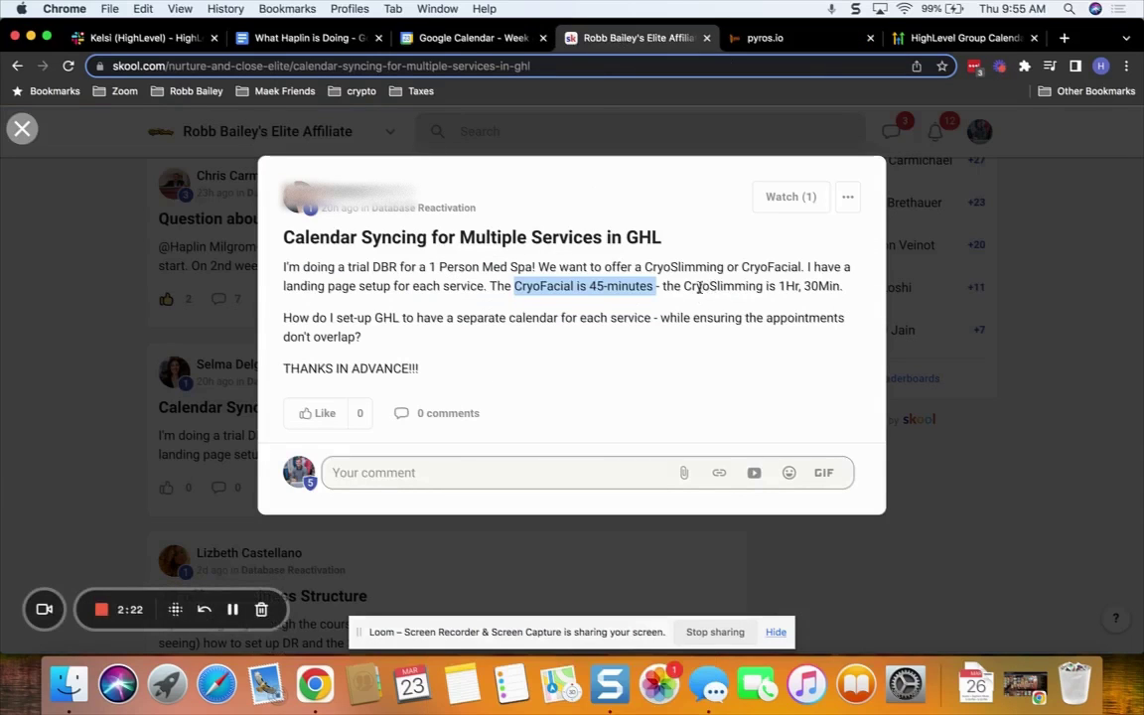
drag(685, 287, 839, 290)
key(ctrl+c)
click(795, 40)
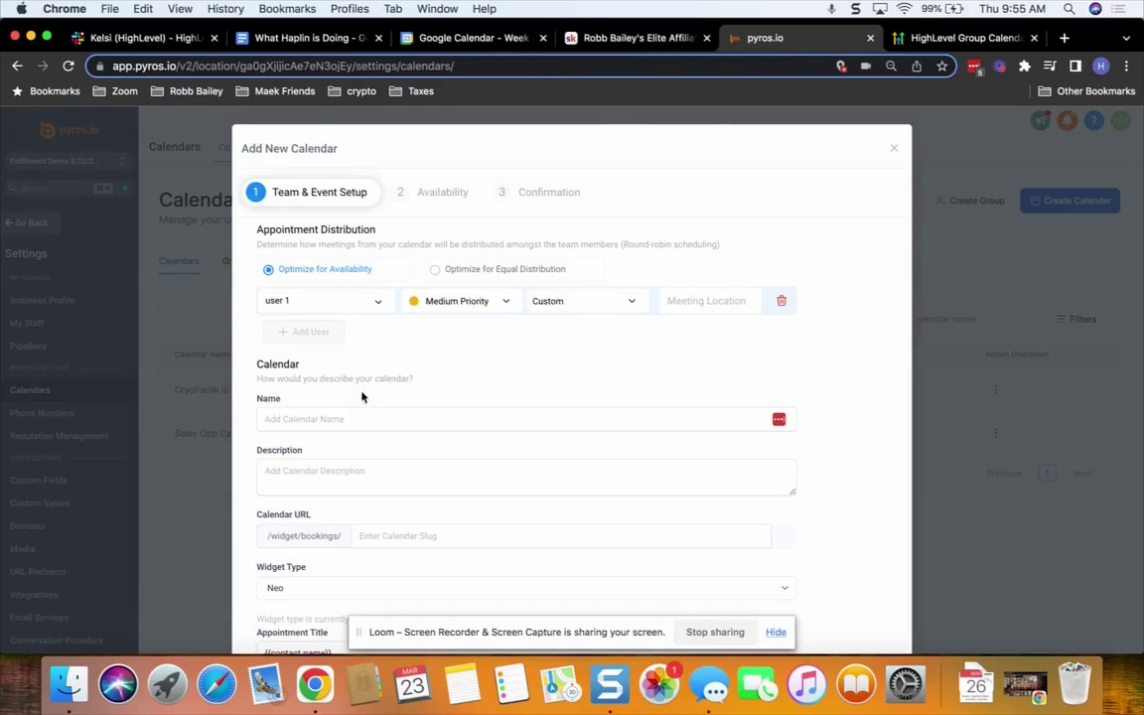
click(332, 417)
key(ctrl+v)
double_click(325, 419)
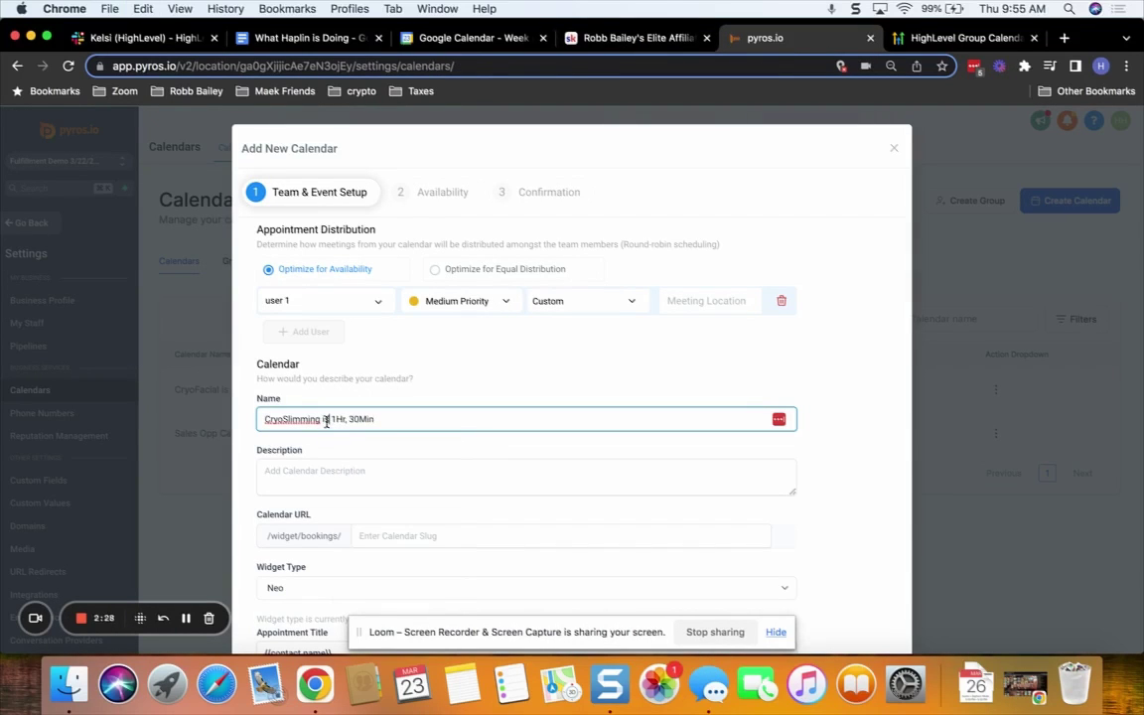
key(BackSpace)
Paste the copied text into the URL slug and trim it to cryoslimming
scroll(355, 427, down, 5)
click(422, 388)
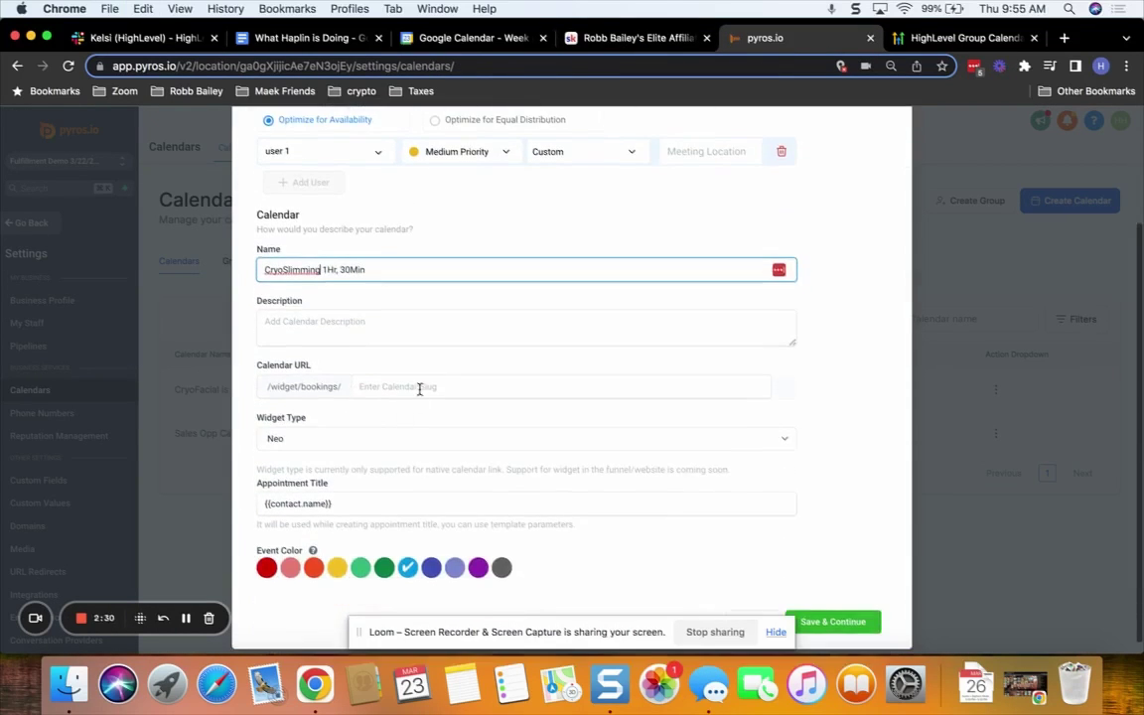
text(cryoslimming is 1hr, 30min)
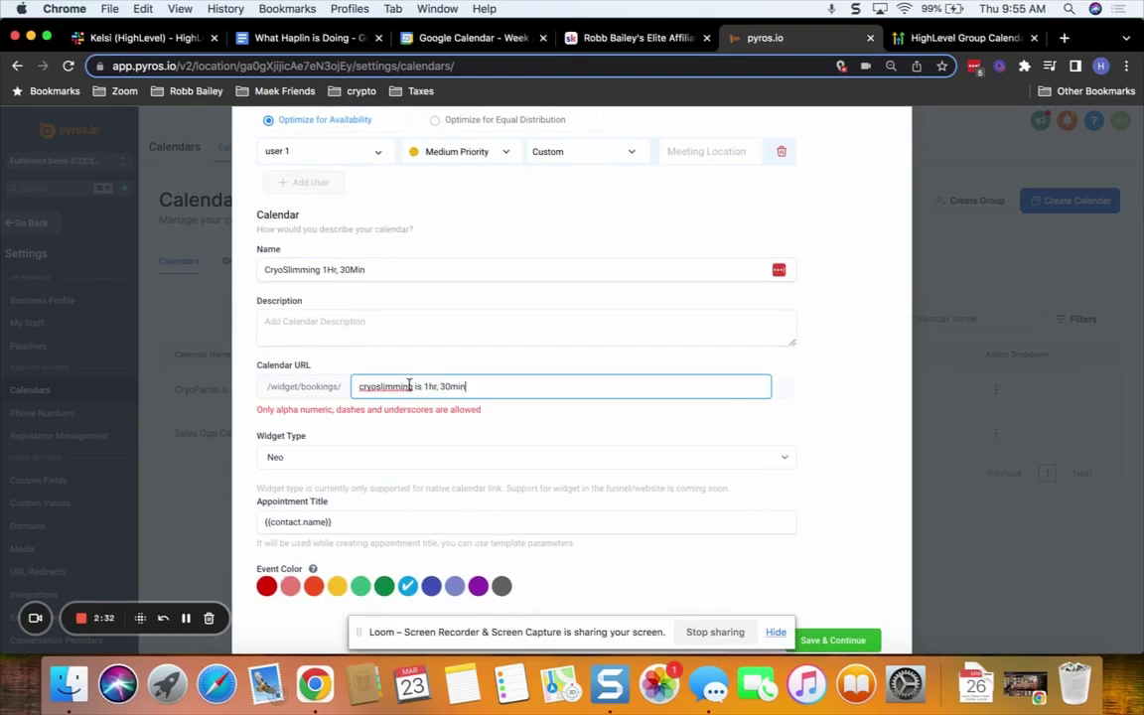
click(412, 386)
key(super+shift+Right)
key(BackSpace)
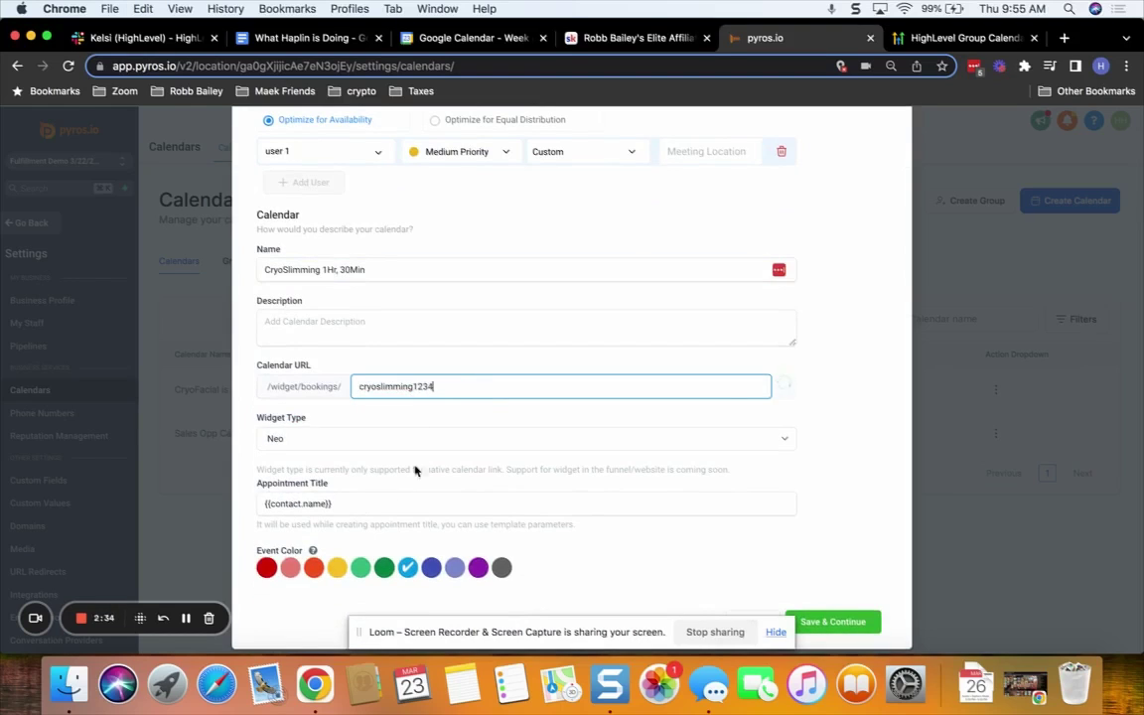
scroll(760, 478, down, 1)
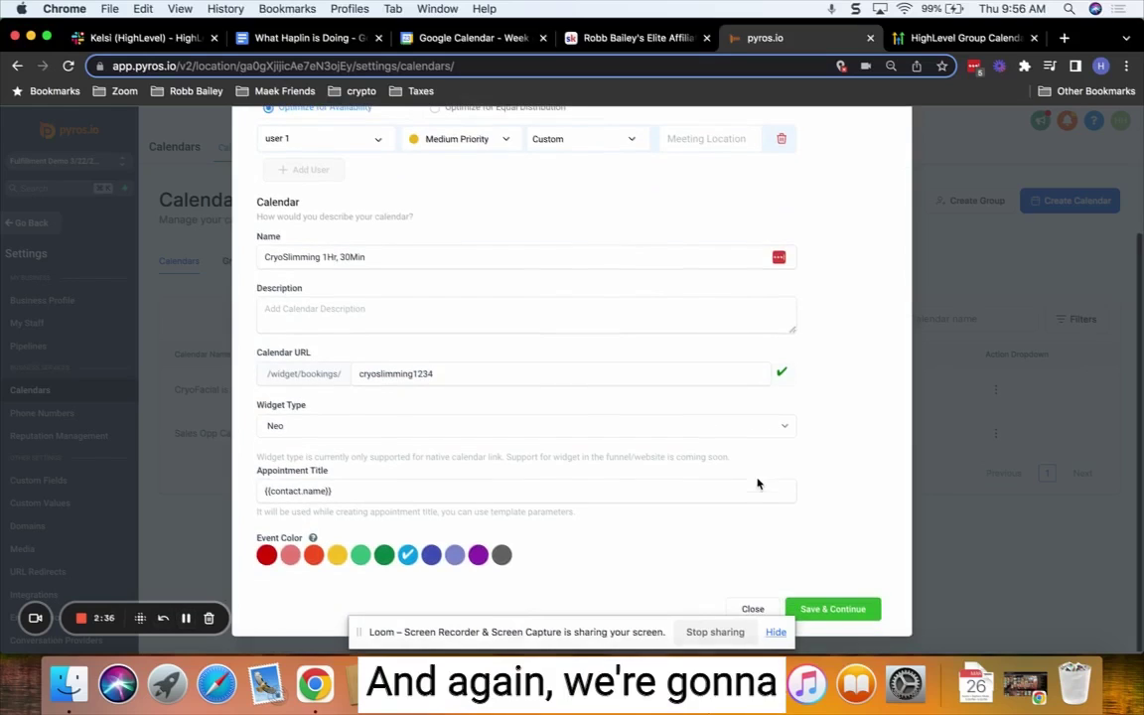
Move to availability and allow 1 appointment per slot on CryoSlimming
click(832, 609)
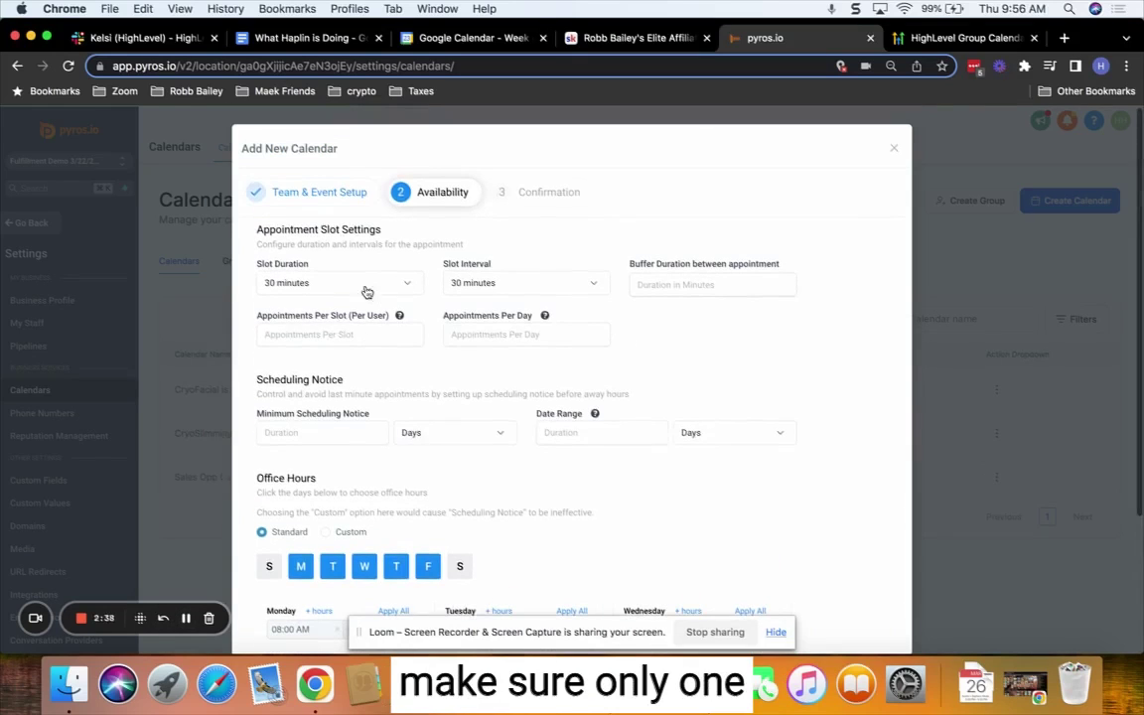
click(332, 330)
text(1)
click(832, 382)
Continue to confirmation and complete the CryoSlimming 1Hr, 30Min calendar
scroll(833, 383, down, 5)
click(844, 609)
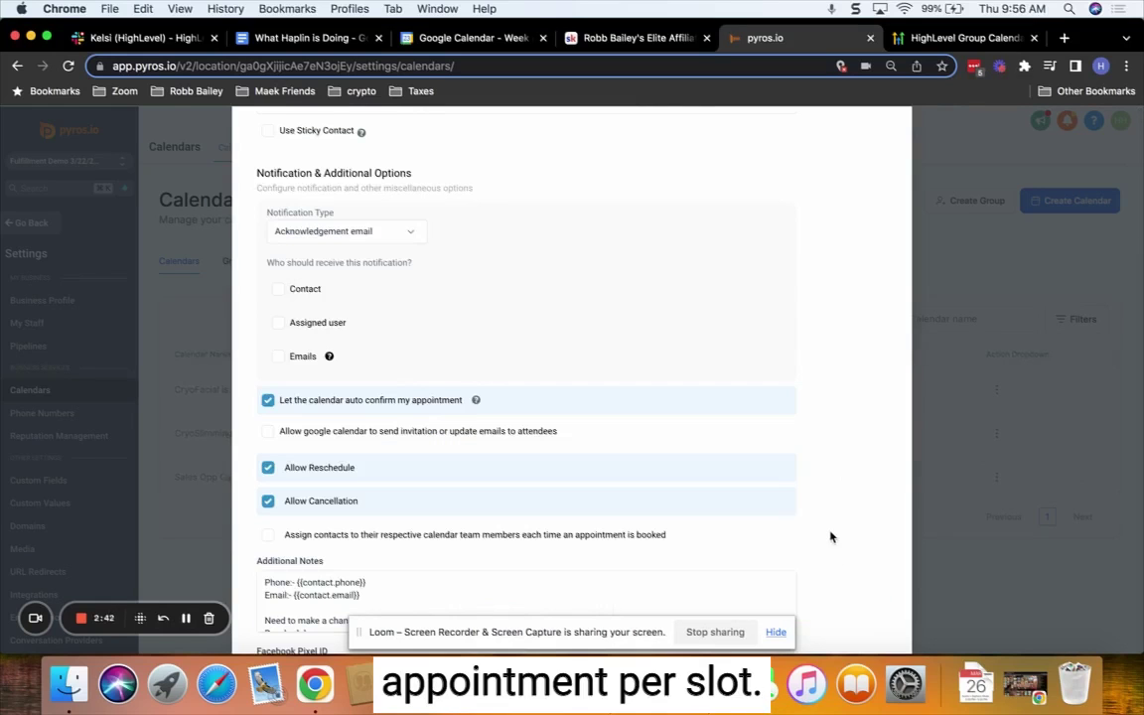
scroll(794, 465, down, 10)
click(844, 609)
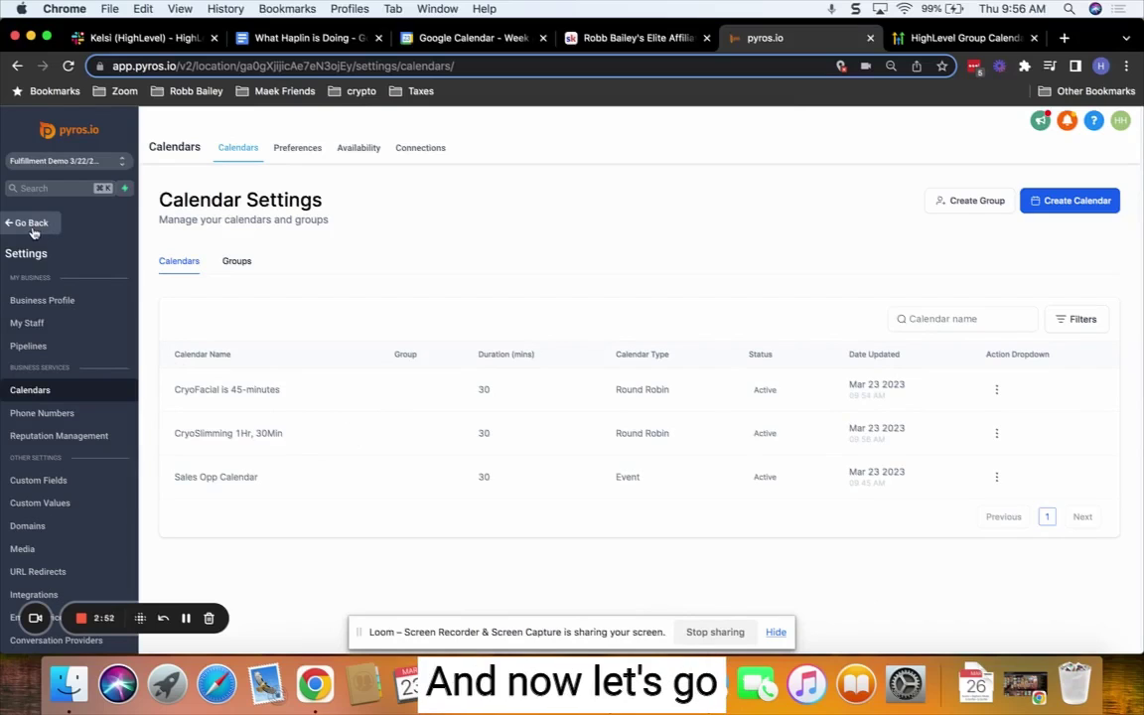
Open the test contact's appointments and start a new booking
click(188, 618)
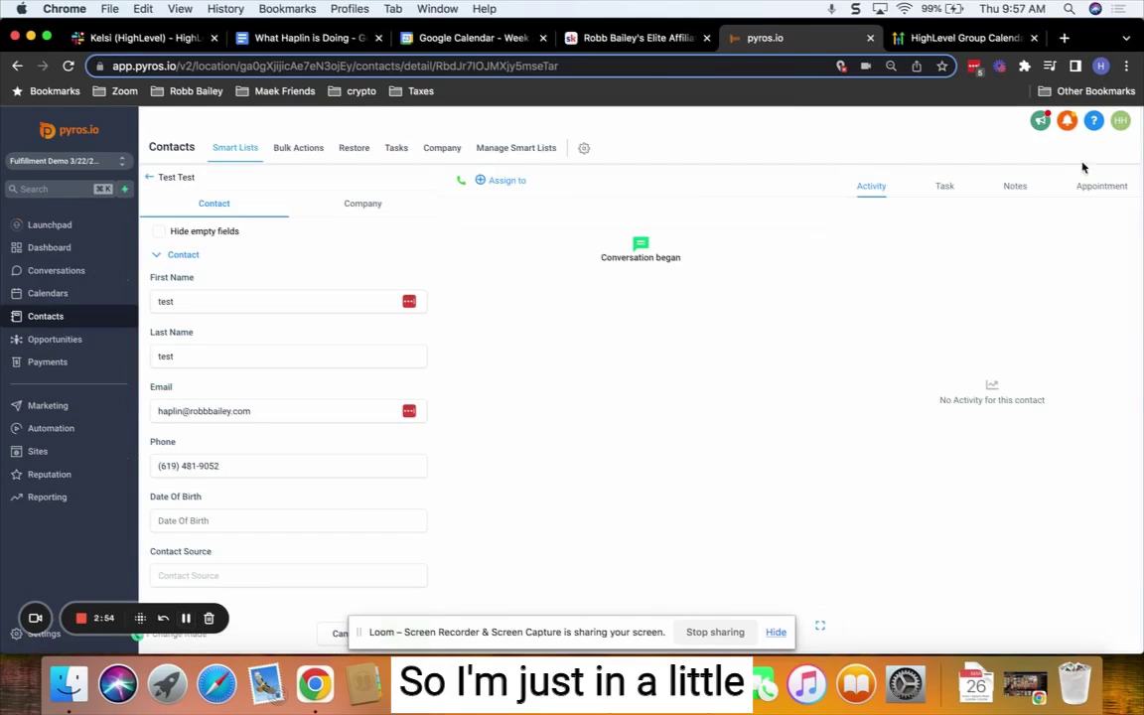
click(1092, 186)
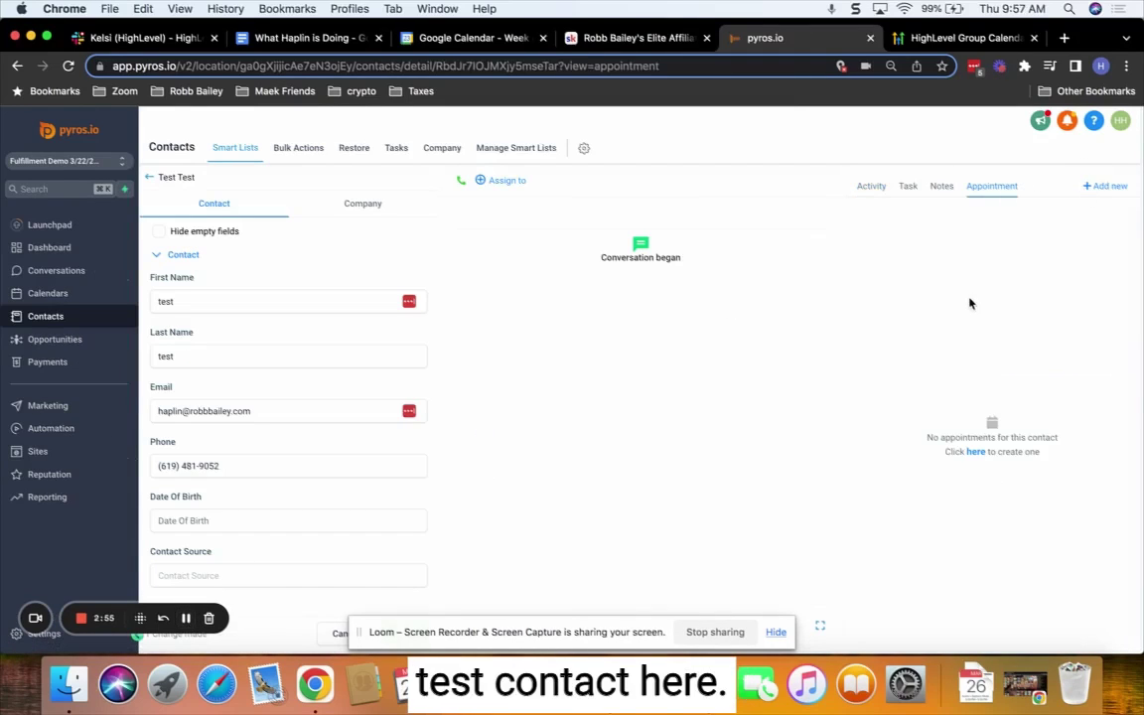
click(977, 452)
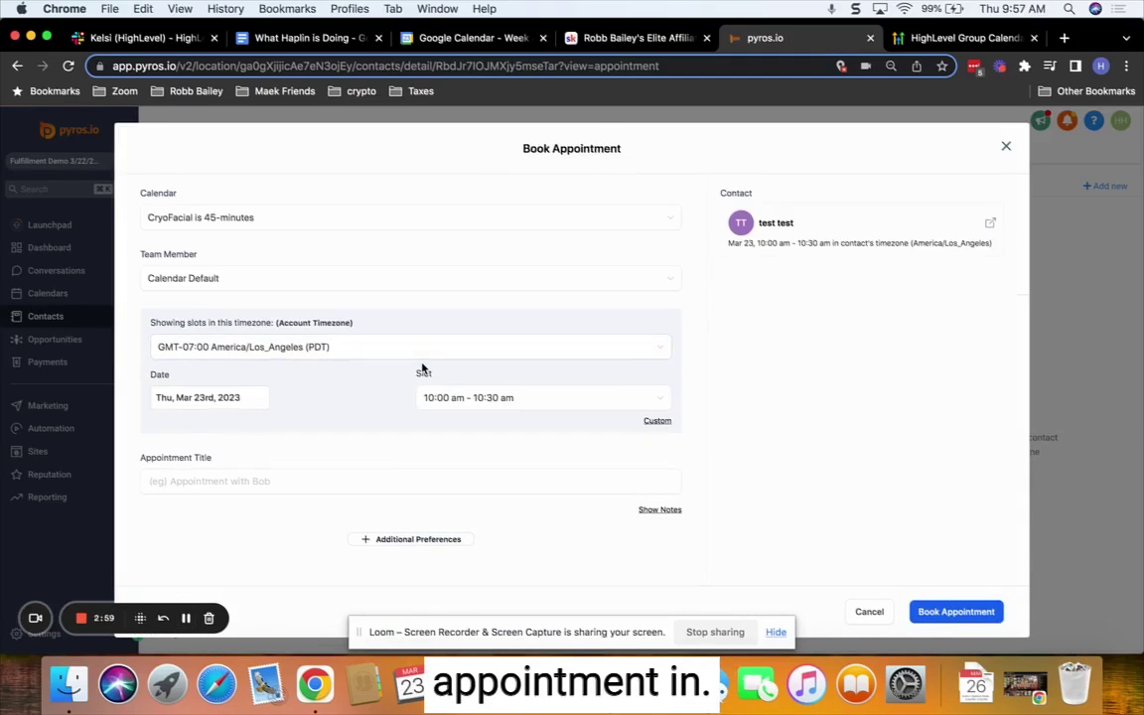
Book CryoFacial is 45-minutes for Friday, March 24 at 8:00–8:30 am
click(250, 222)
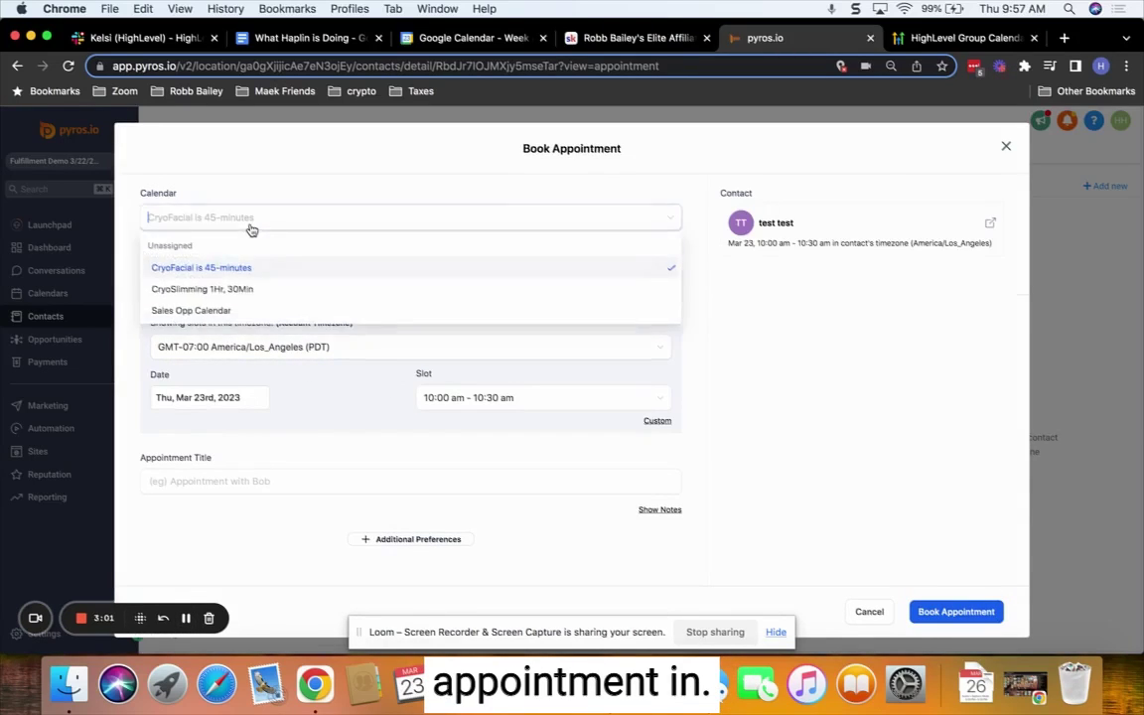
click(229, 269)
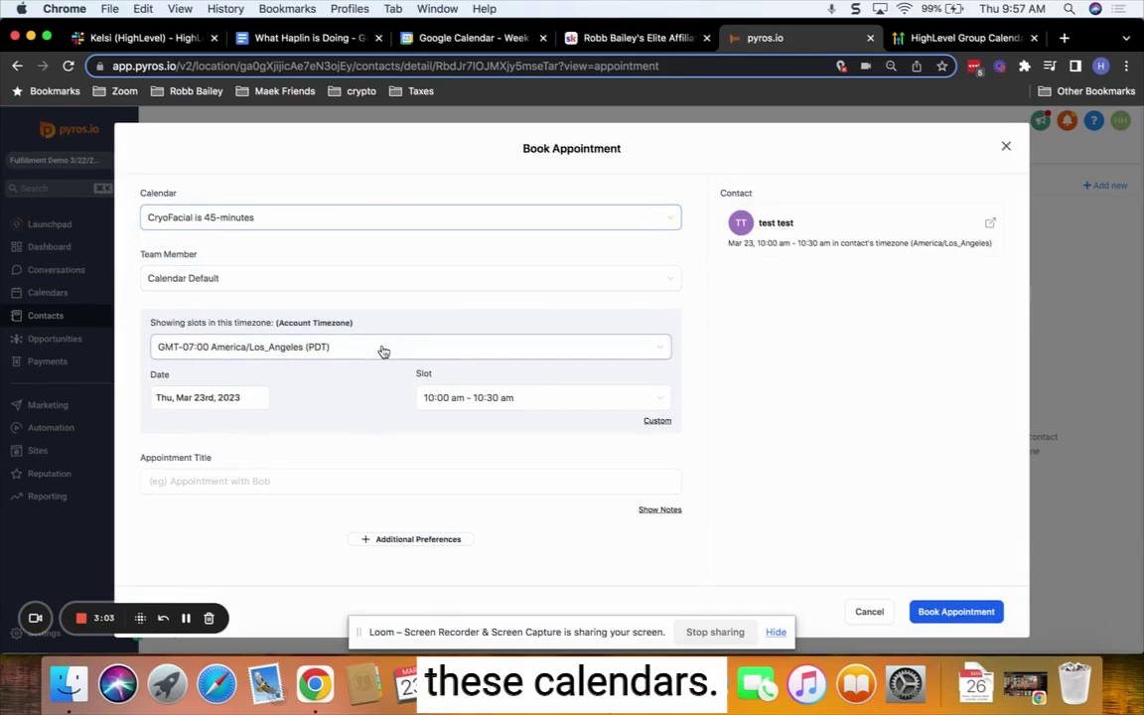
click(268, 394)
click(607, 396)
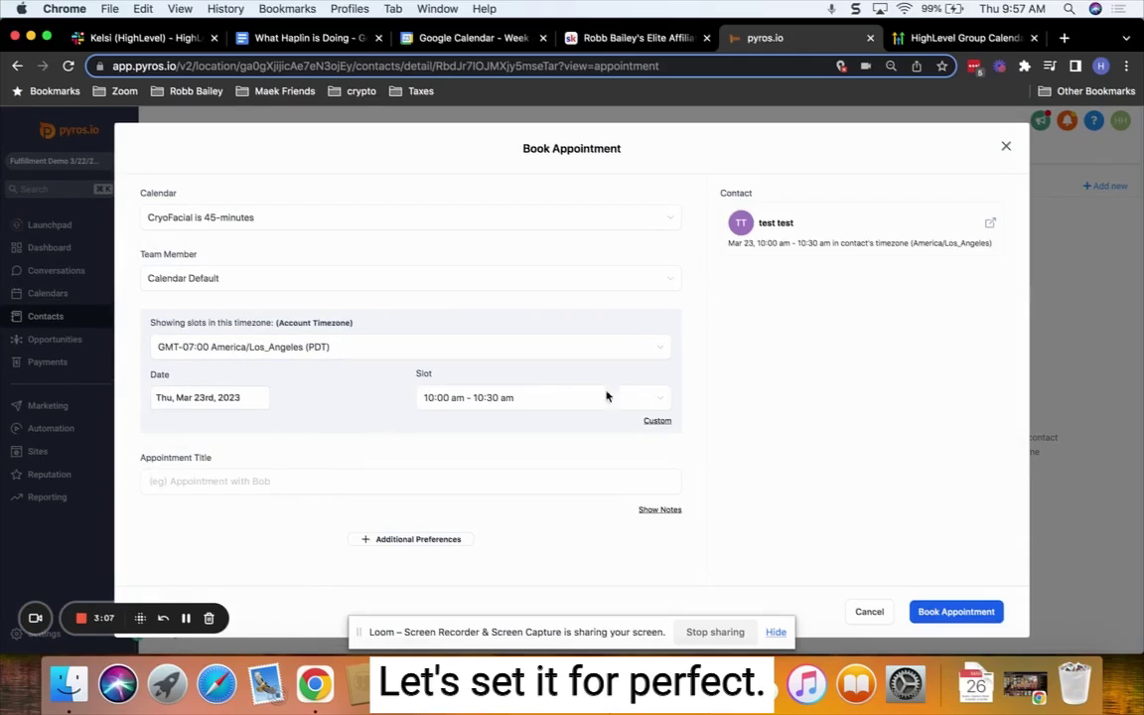
click(227, 397)
click(263, 552)
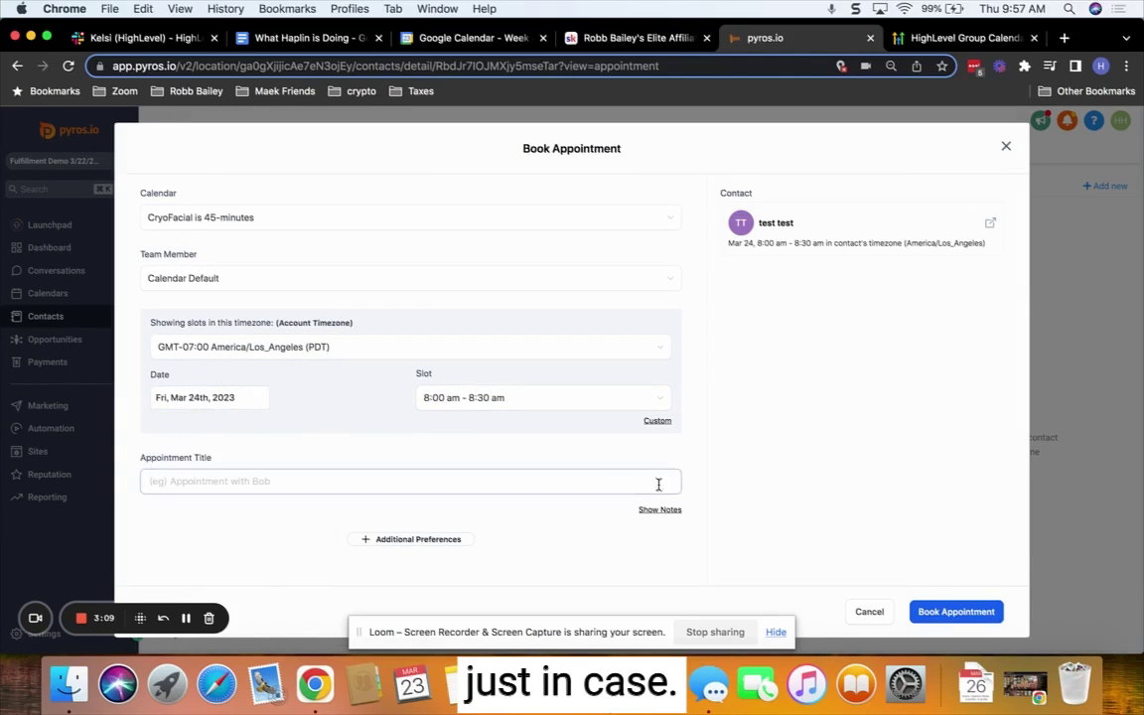
click(953, 612)
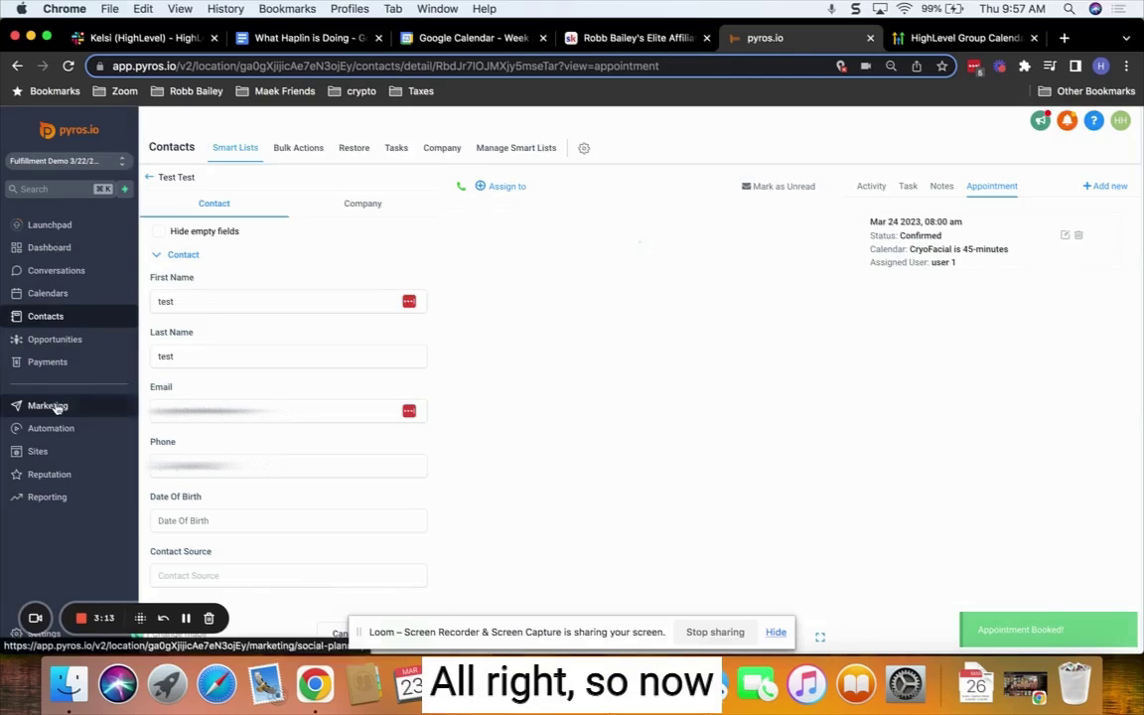
Open the Calendars view filtered to user 1
click(50, 294)
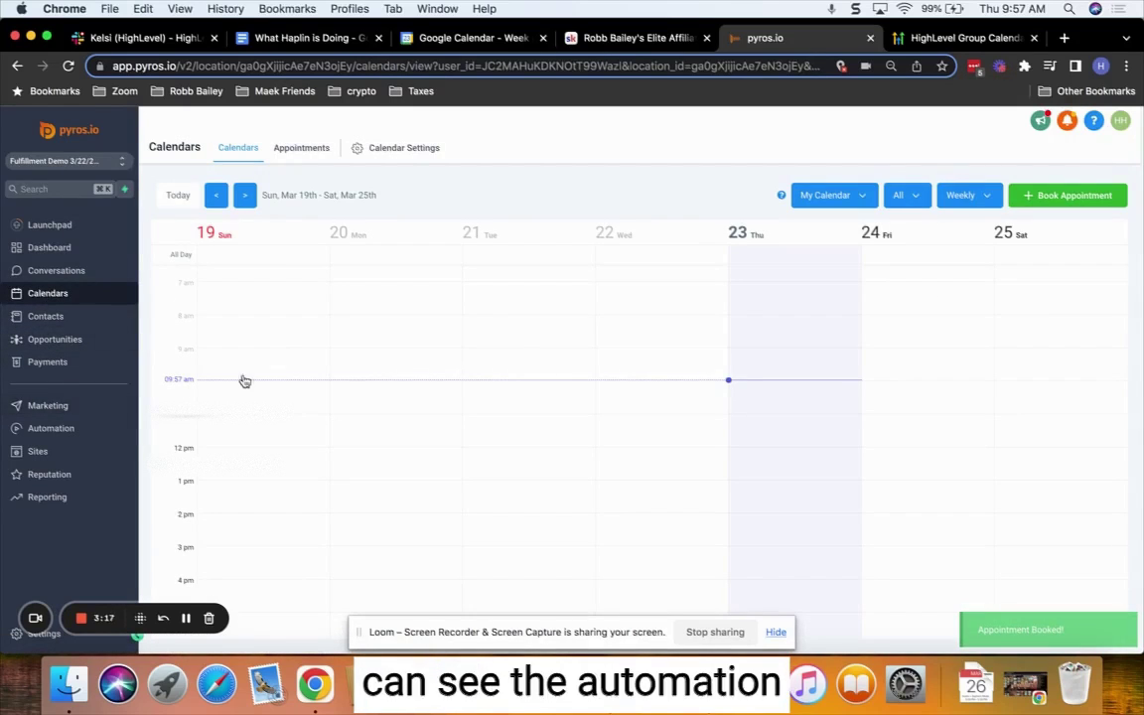
scroll(602, 388, up, 2)
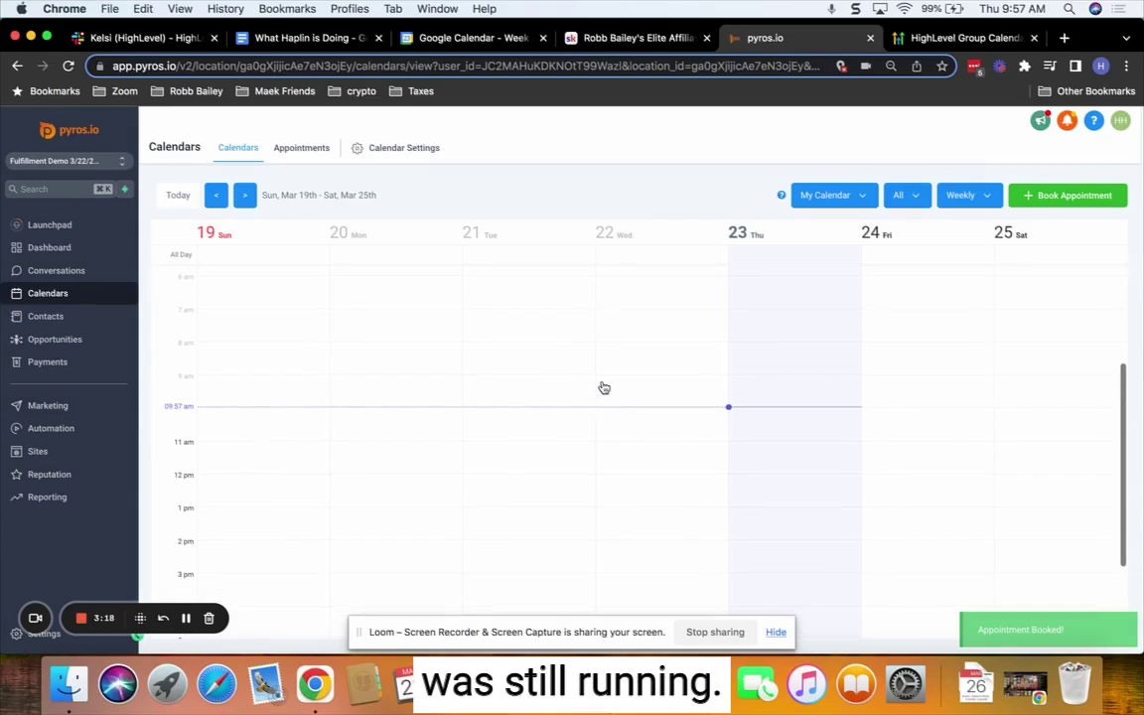
click(860, 194)
click(820, 303)
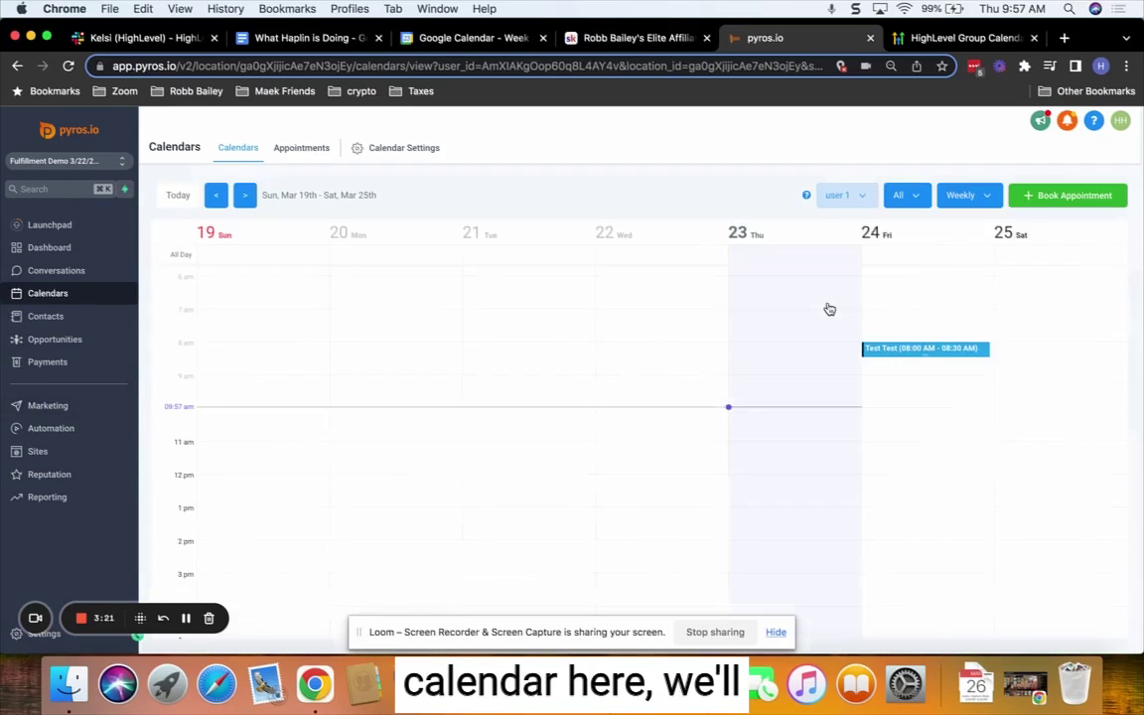
Check the CryoFacial and CryoSlimming calendars, then switch back to user 1's week
scroll(841, 339, up, 3)
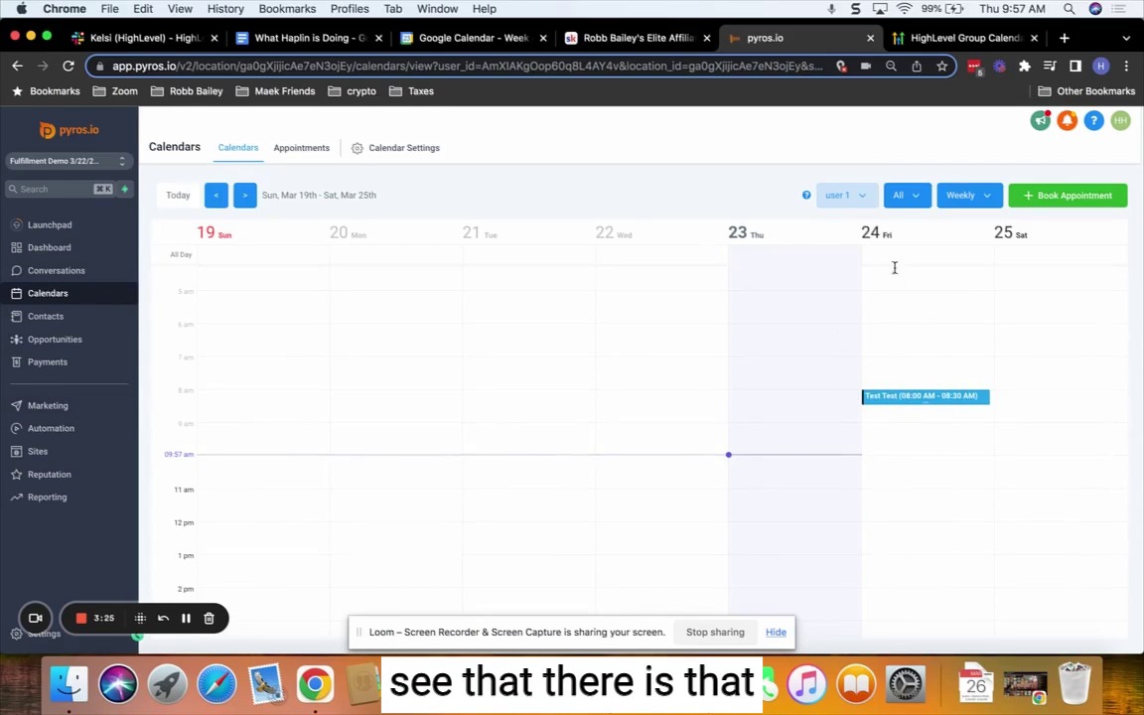
click(846, 196)
click(894, 356)
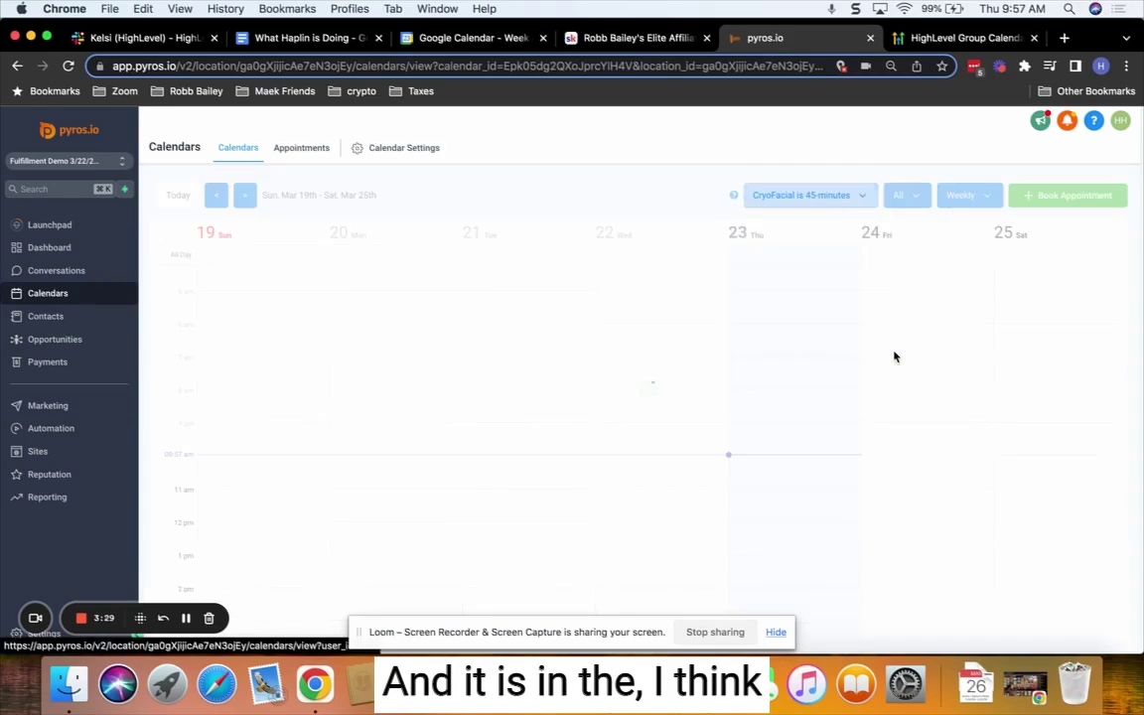
click(848, 202)
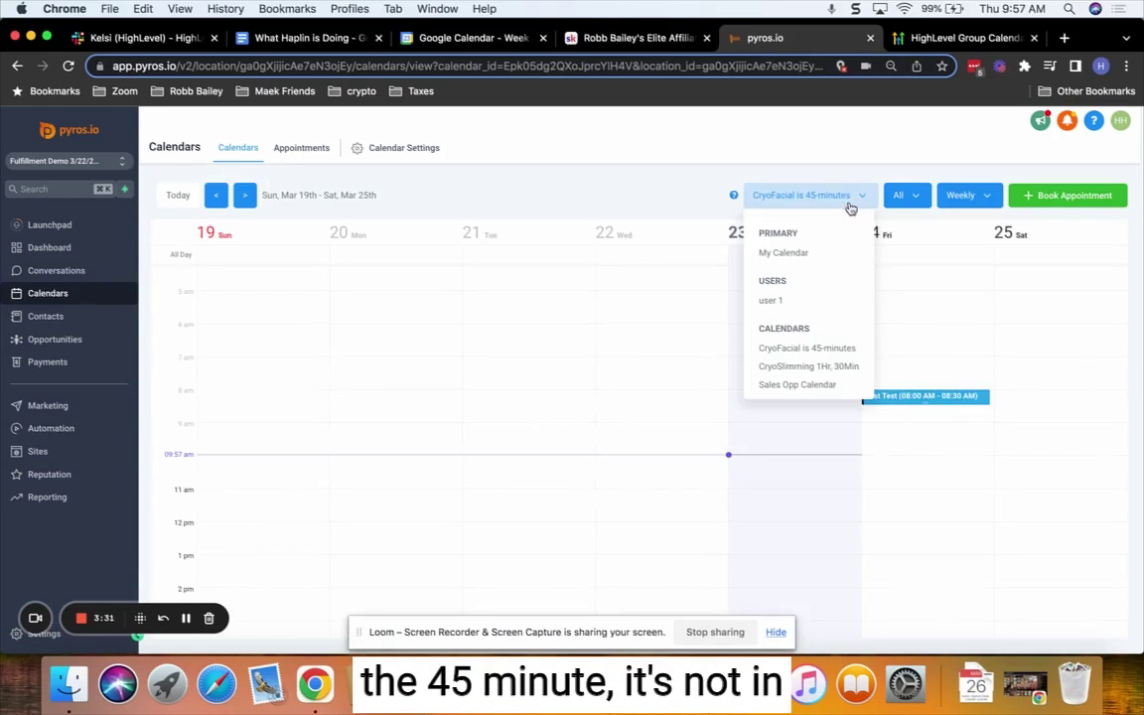
click(839, 371)
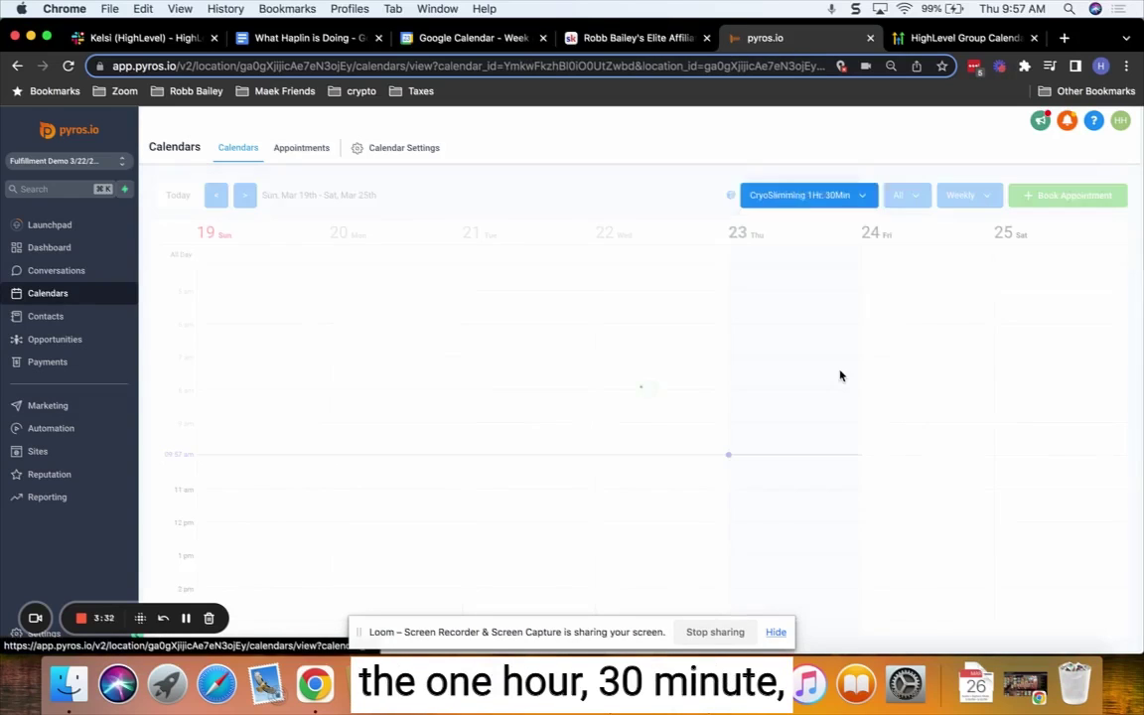
click(852, 195)
click(785, 300)
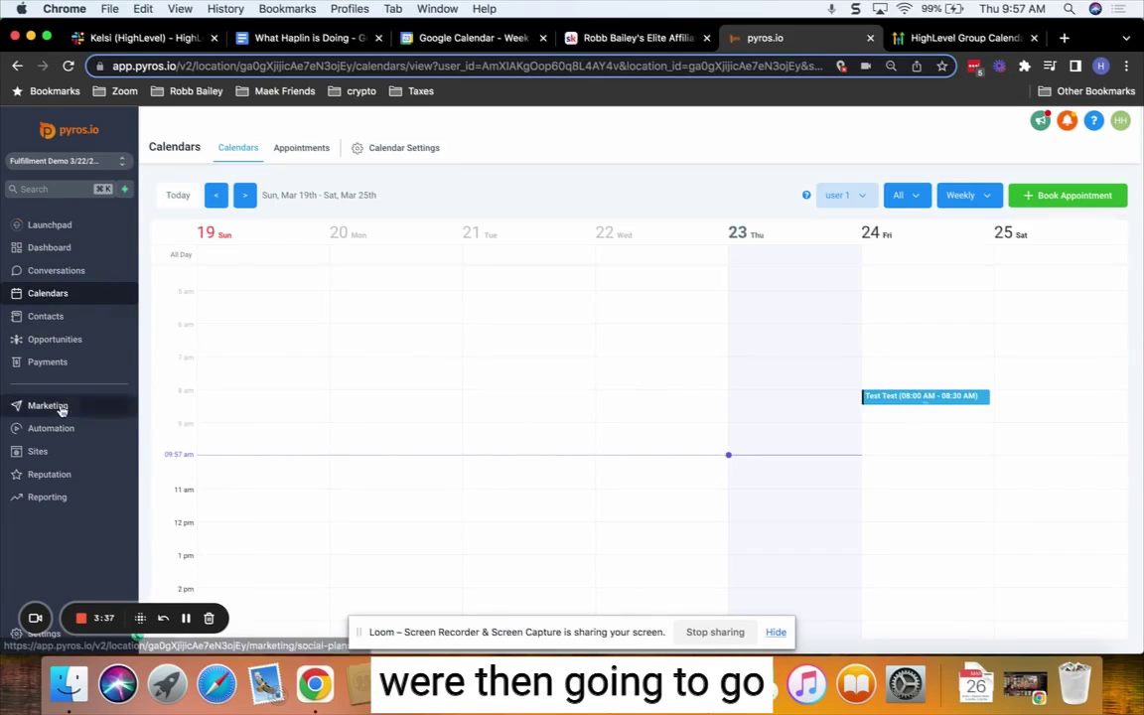
Start a new appointment for the test contact from Contacts
click(30, 317)
click(290, 322)
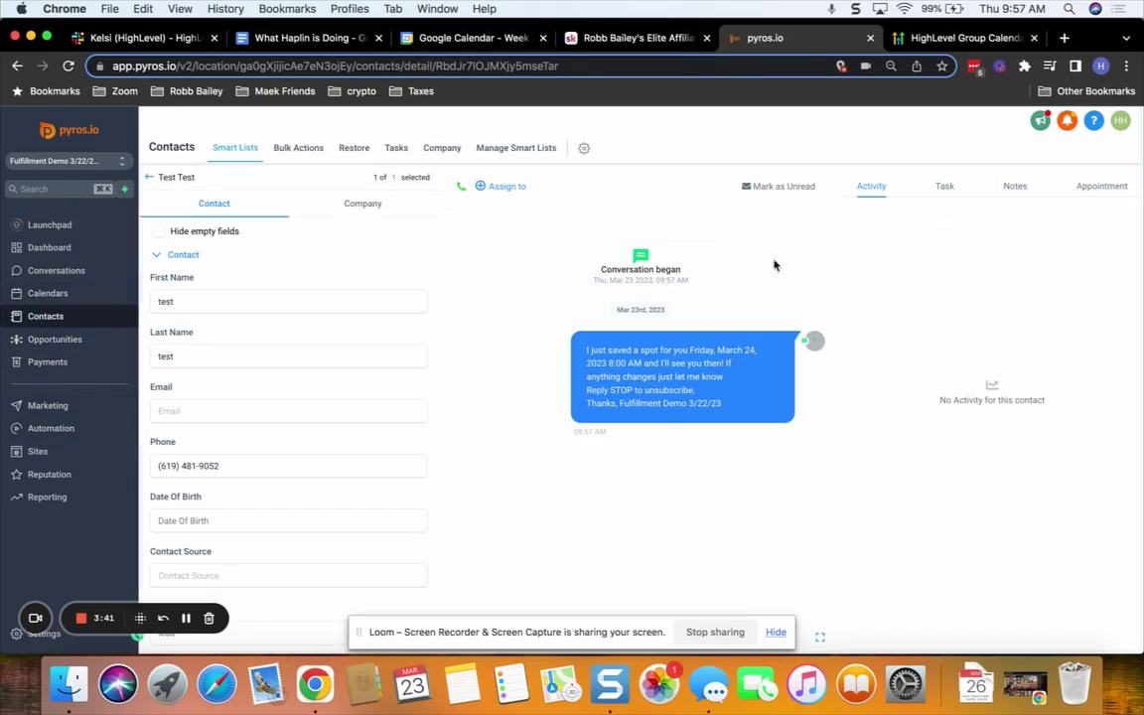
click(1098, 188)
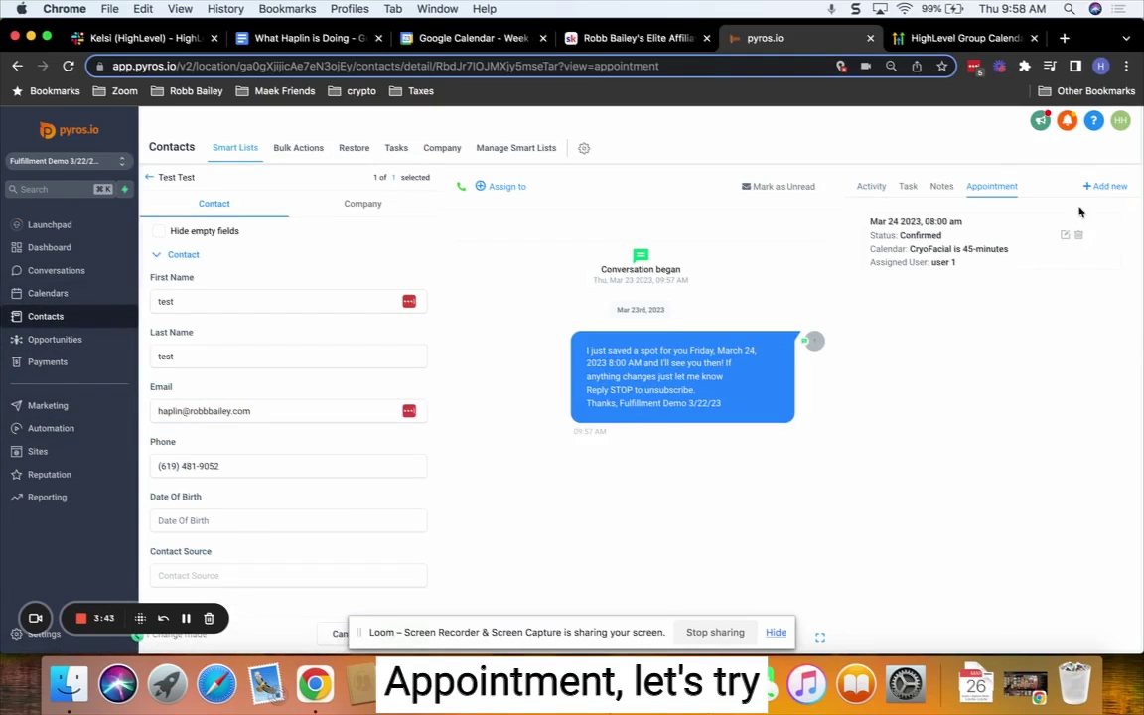
click(1102, 186)
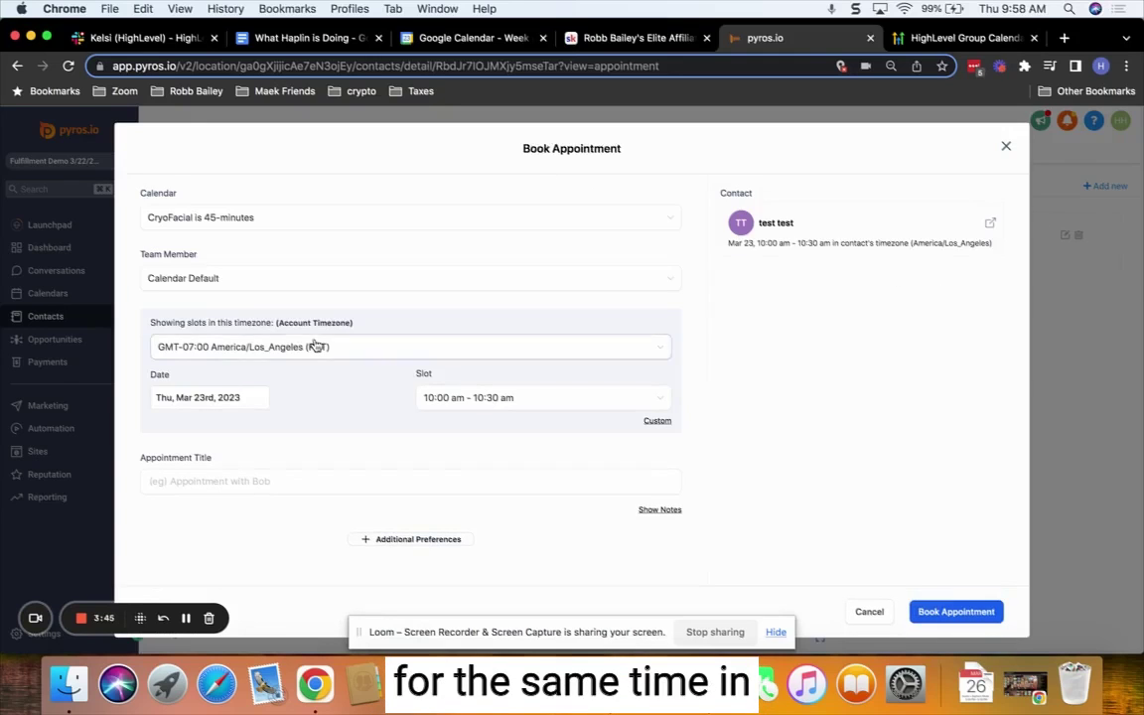
Choose CryoSlimming 1Hr, 30Min on March 24; the first free slot is 8:30–9:00 am
click(230, 229)
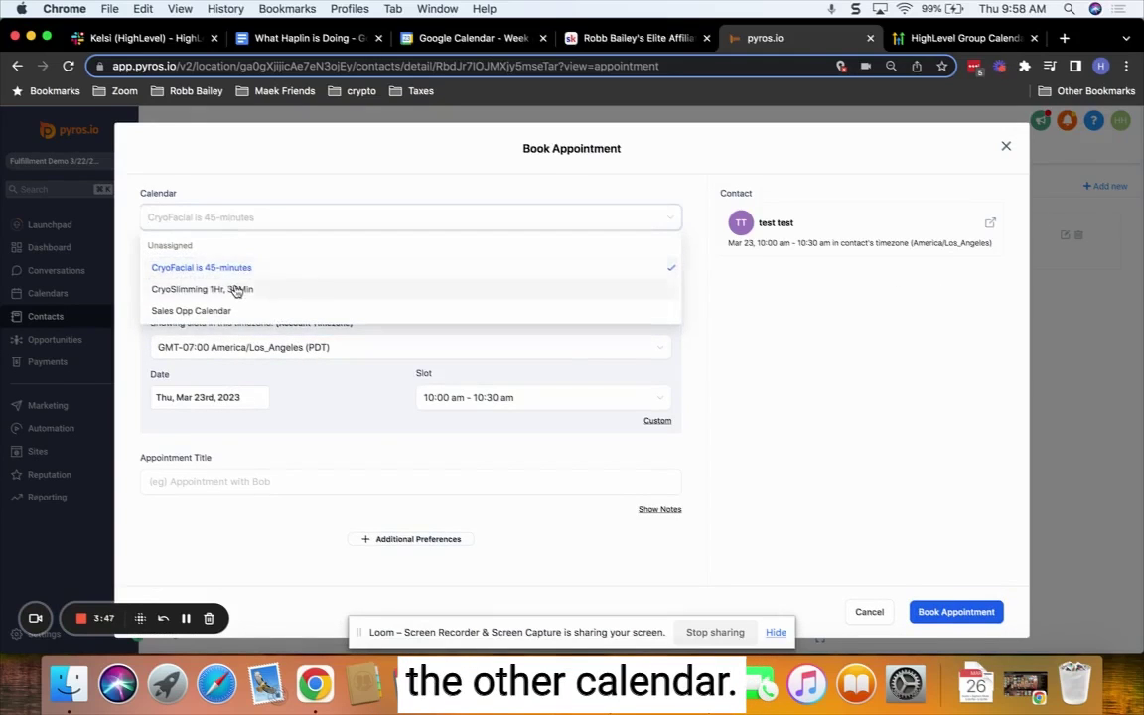
click(238, 288)
click(212, 401)
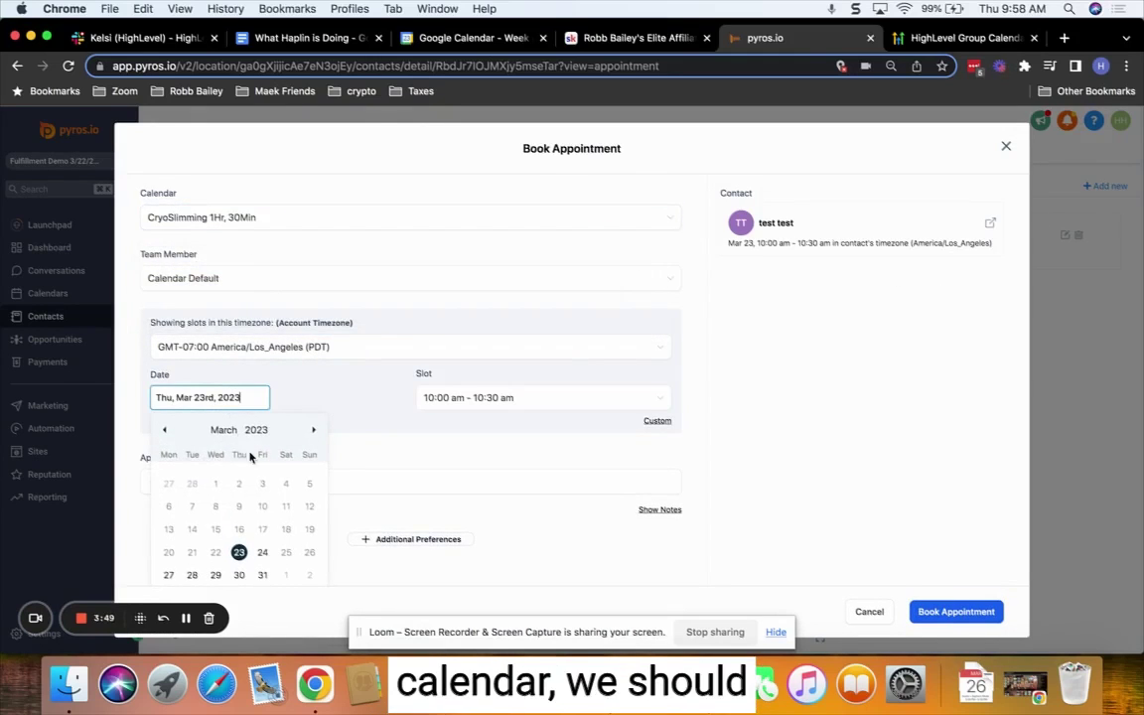
click(262, 553)
click(455, 401)
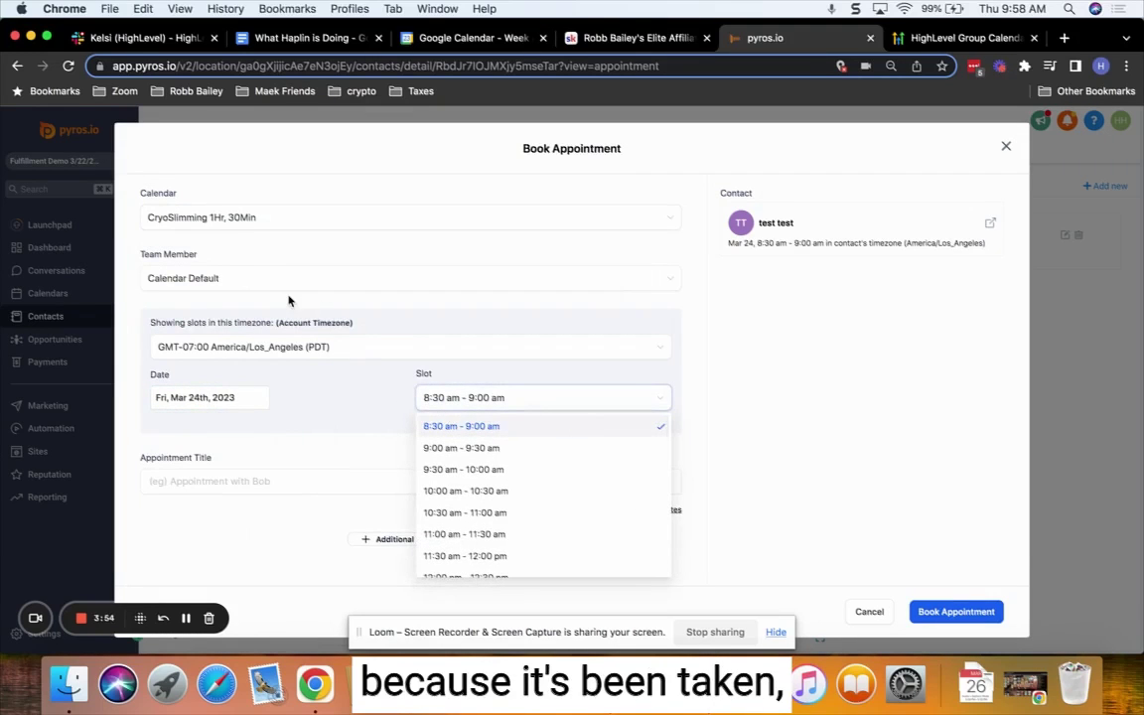
click(349, 394)
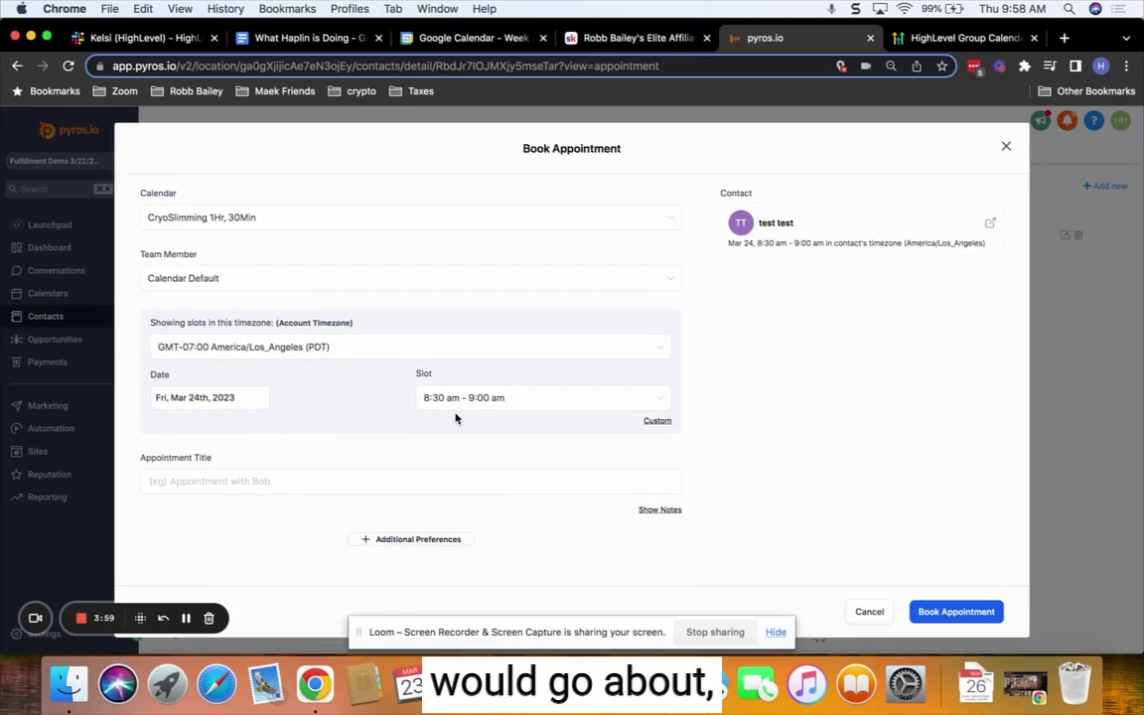
Return to the Skool post and highlight its calendar-syncing question
click(627, 40)
click(380, 314)
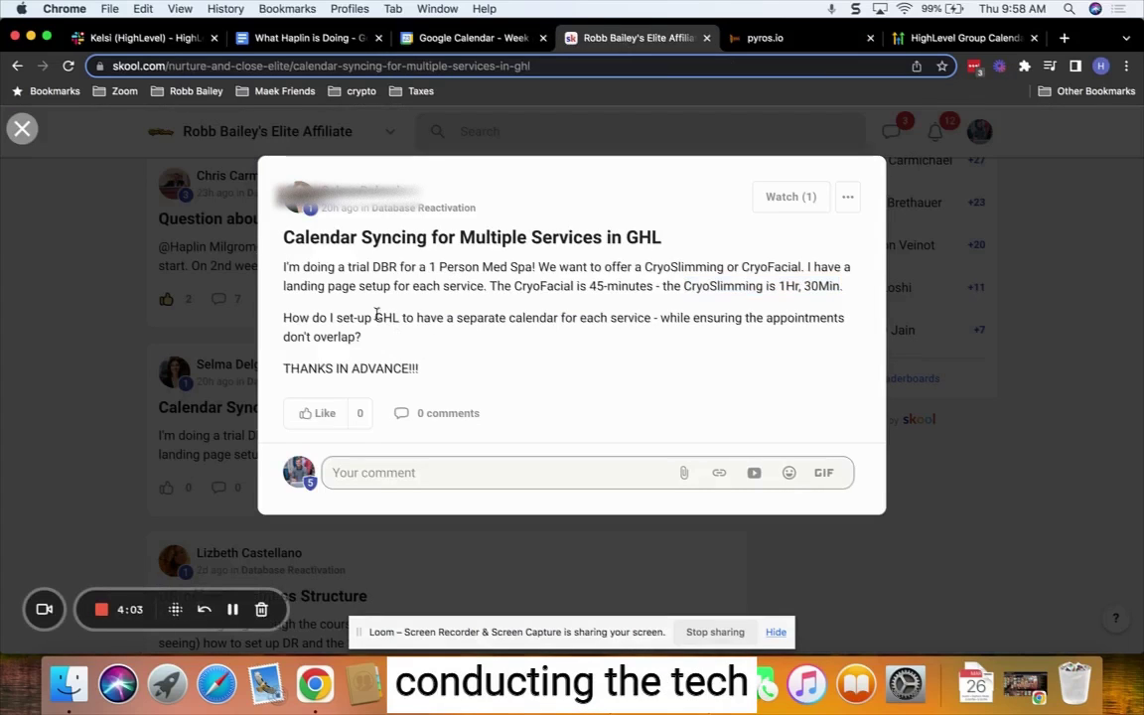
drag(284, 267, 479, 361)
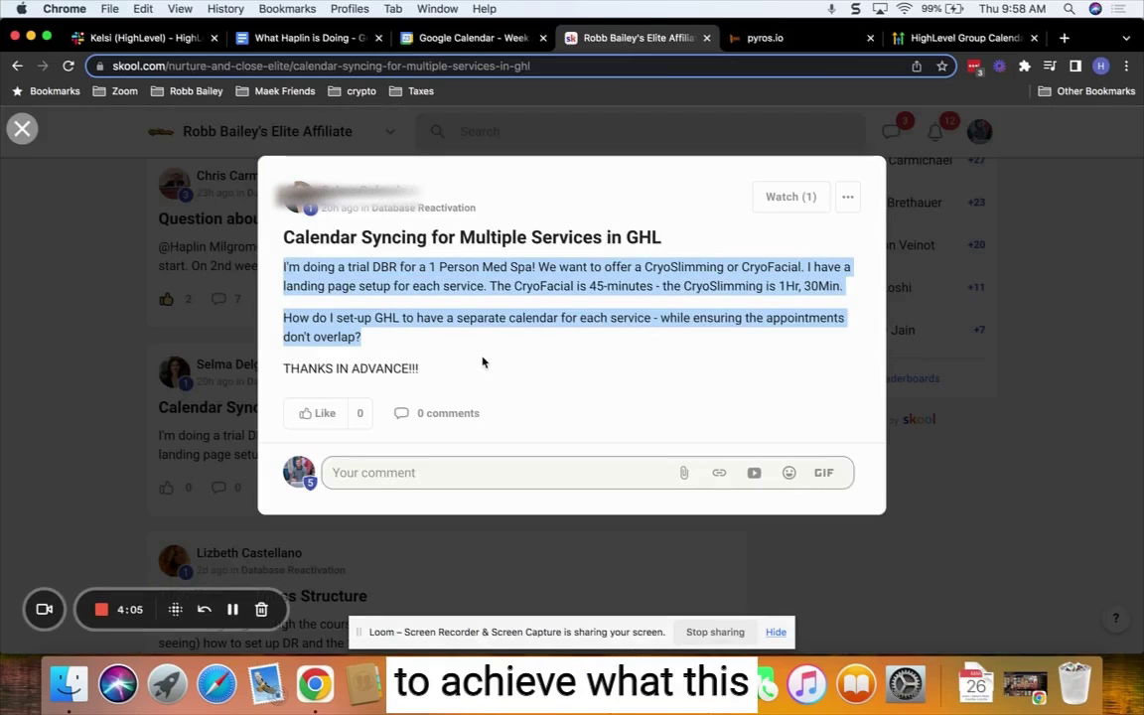